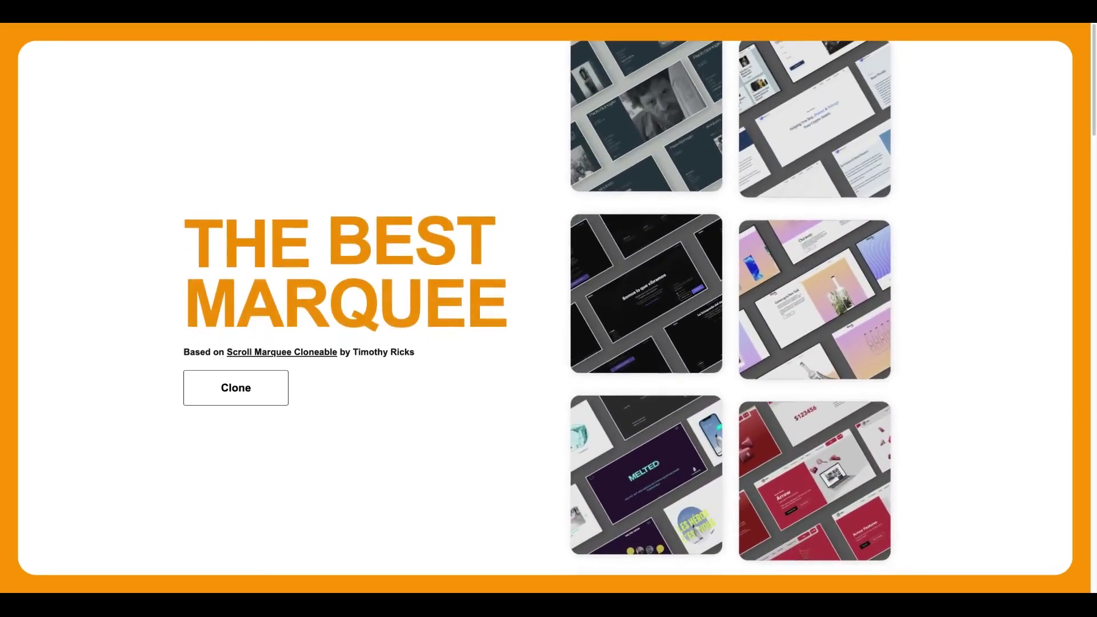
# Scroll the two-column marquee demo page to watch the columns move, then reload it.
pyautogui.scroll(-5, 1028, 256)
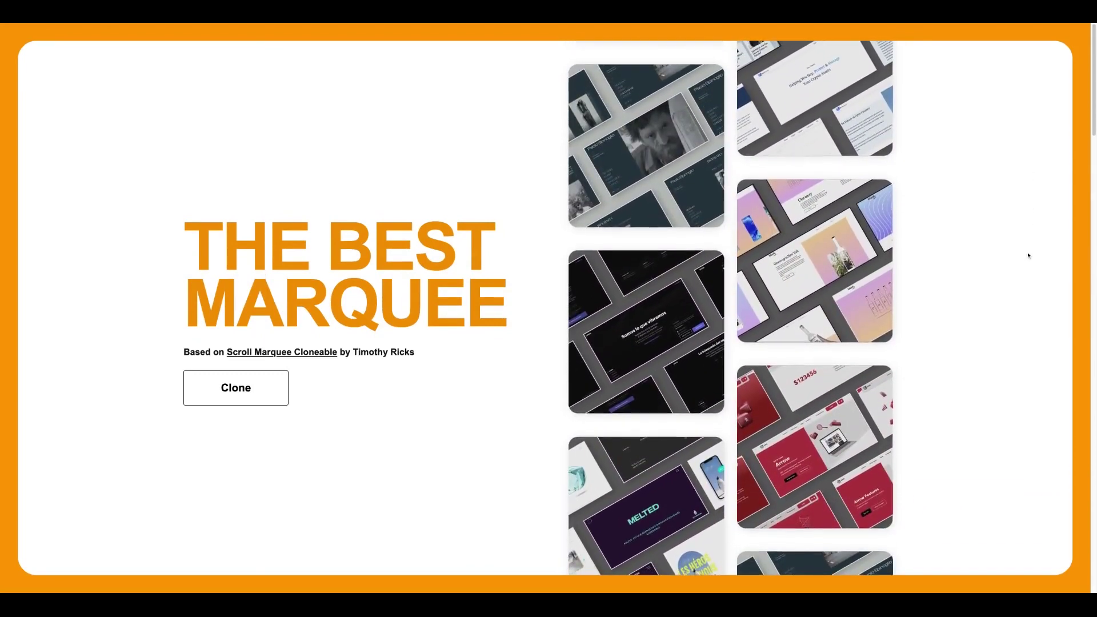
pyautogui.scroll(-5, 732, 309)
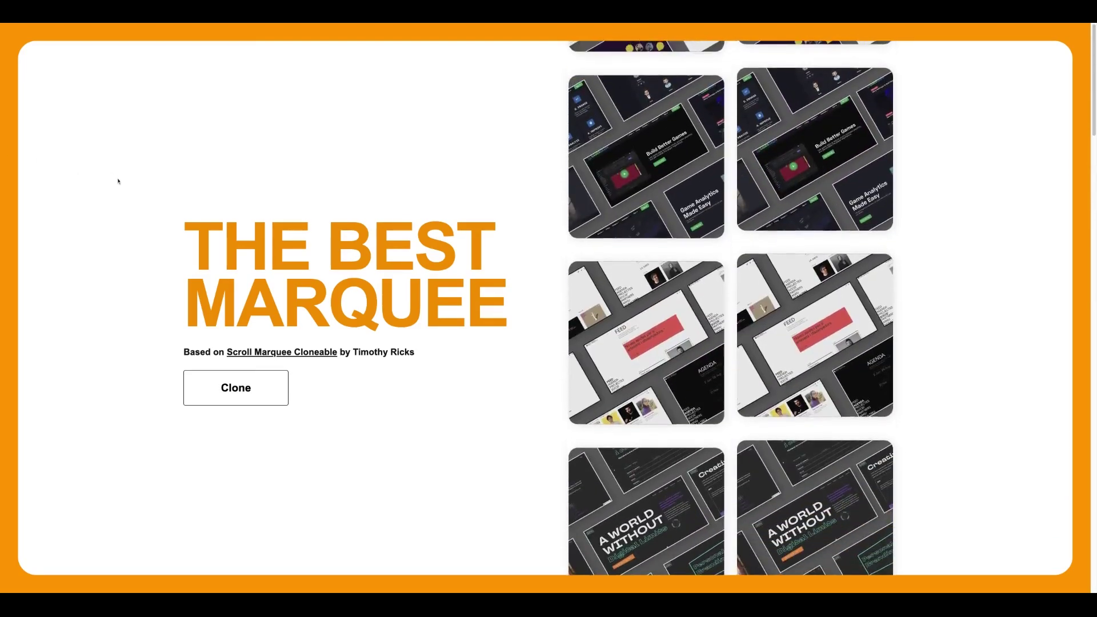
pyautogui.press('F5')
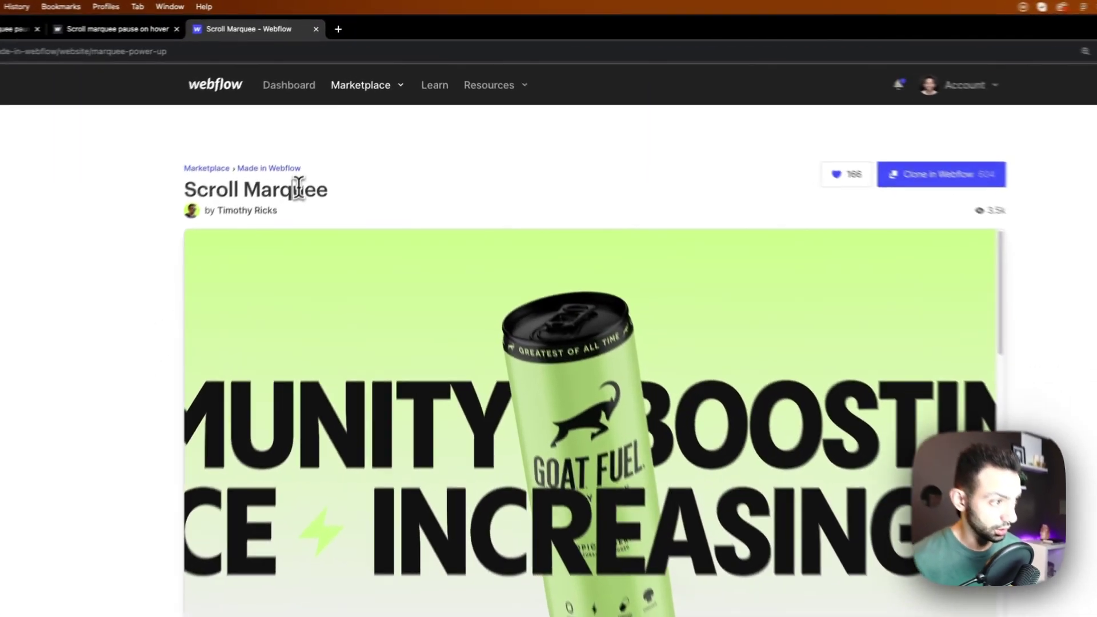
# Look over the Scroll Marquee listing and live site, scrolling through its content.
pyautogui.tripleClick(329, 140)
pyautogui.click(317, 240)
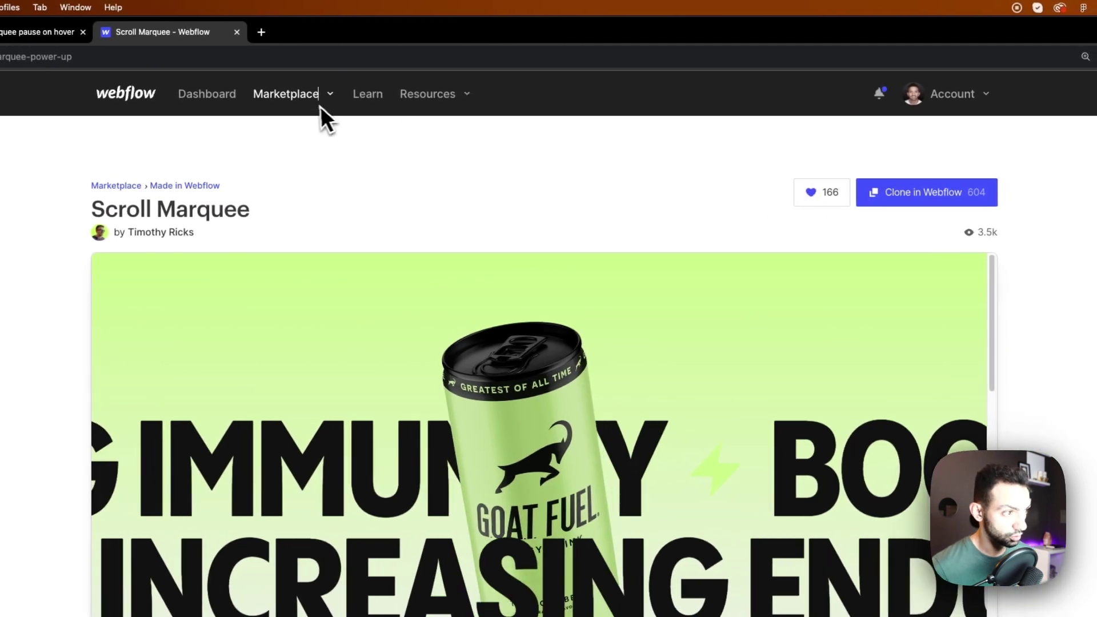
pyautogui.moveTo(314, 111)
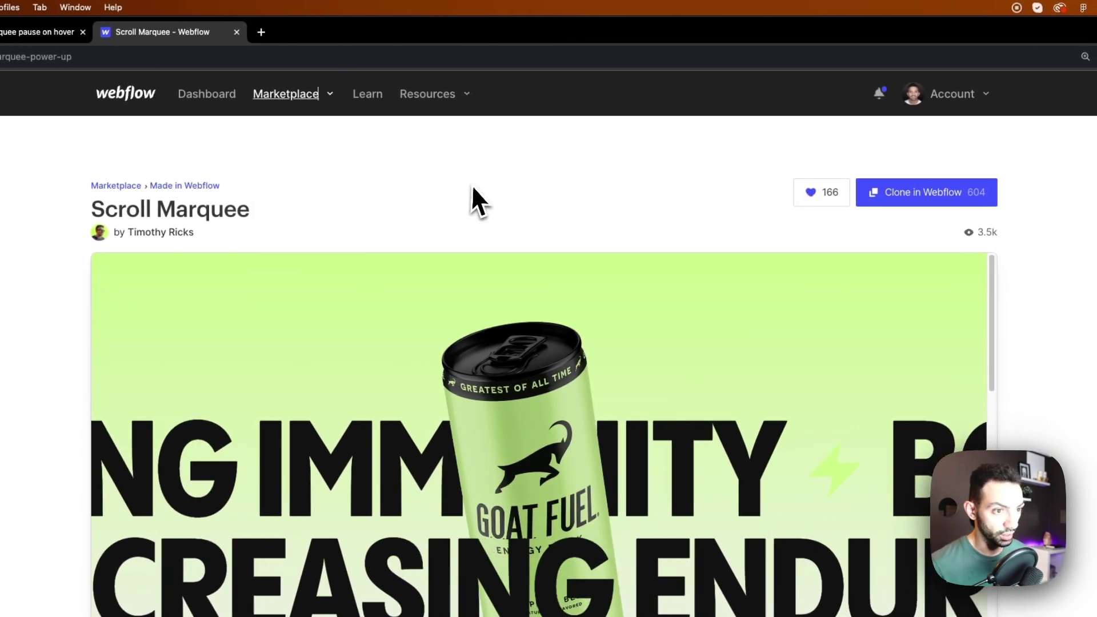
pyautogui.scroll(-4, 824, 421)
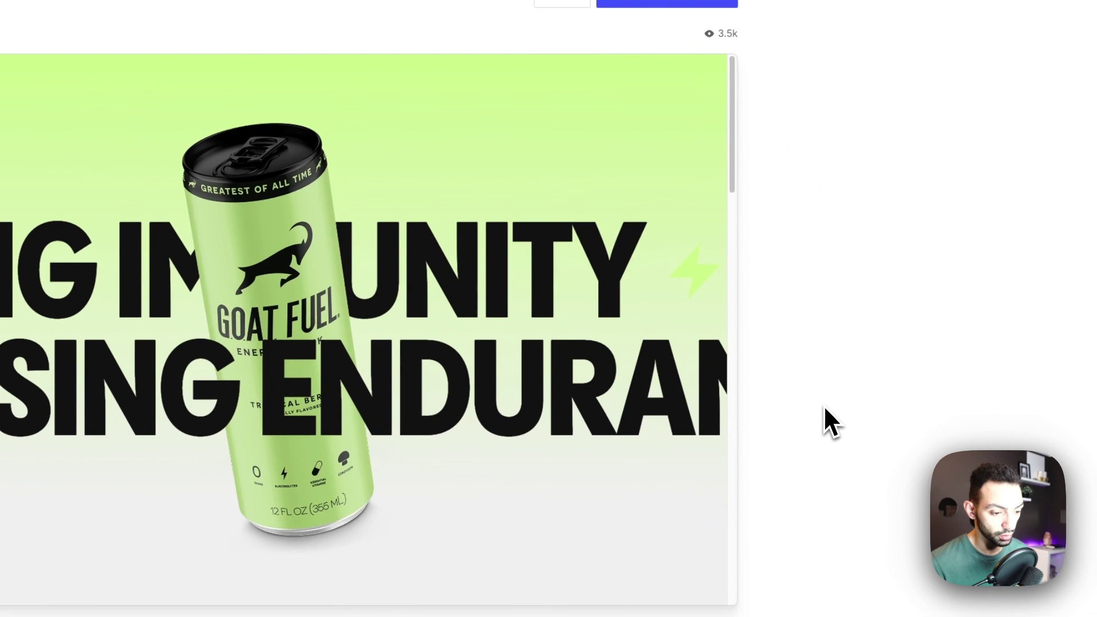
pyautogui.scroll(2, 437, 311)
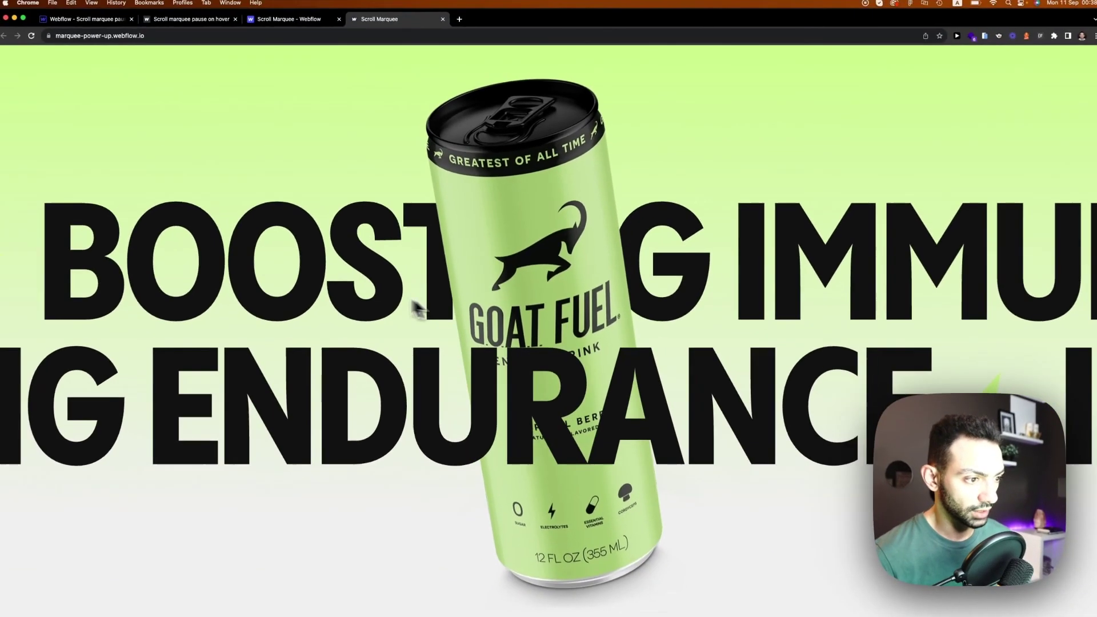
pyautogui.scroll(-10, 475, 291)
pyautogui.scroll(5, 472, 290)
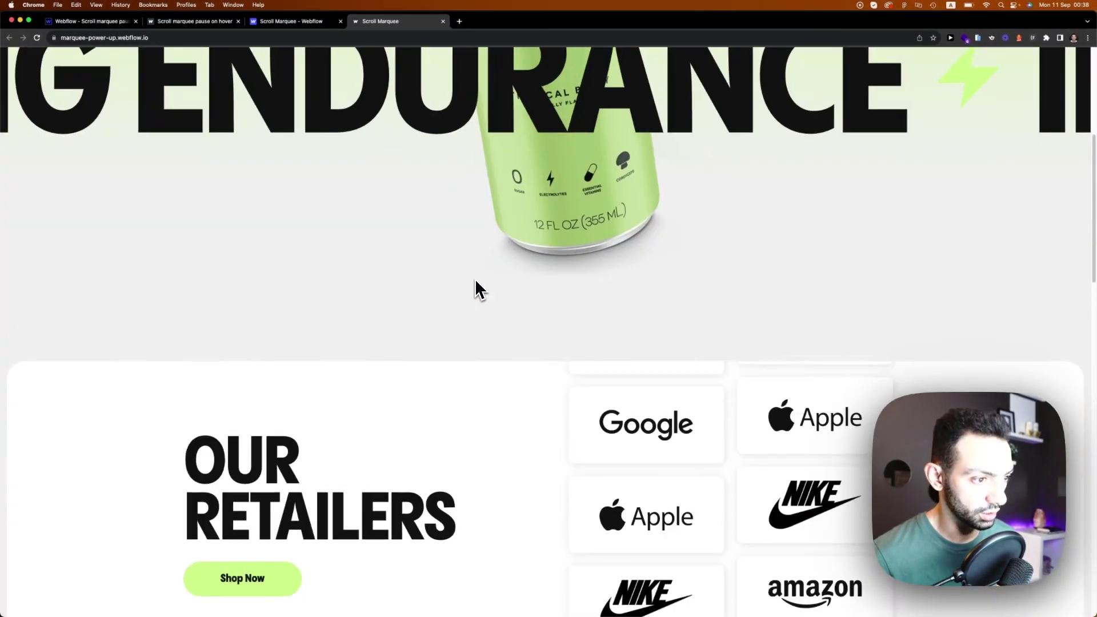
# Scroll down to the Our Retailers logo marquee and inspect its heading.
pyautogui.scroll(-3, 474, 284)
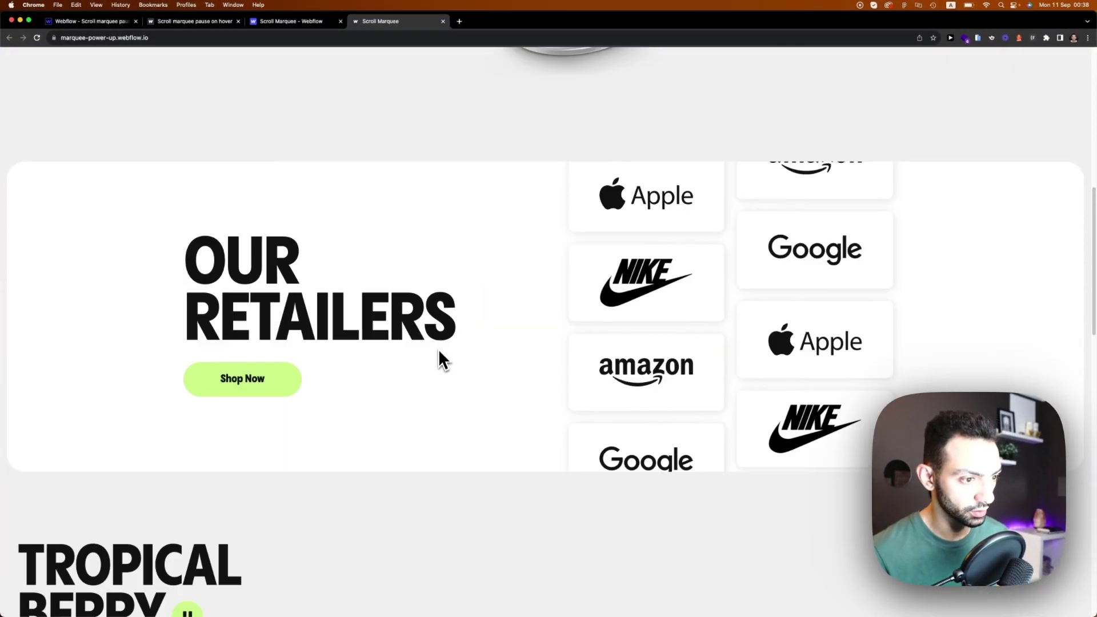
pyautogui.scroll(-2, 438, 349)
pyautogui.scroll(5, 438, 344)
pyautogui.scroll(-8, 438, 344)
pyautogui.scroll(-7, 439, 347)
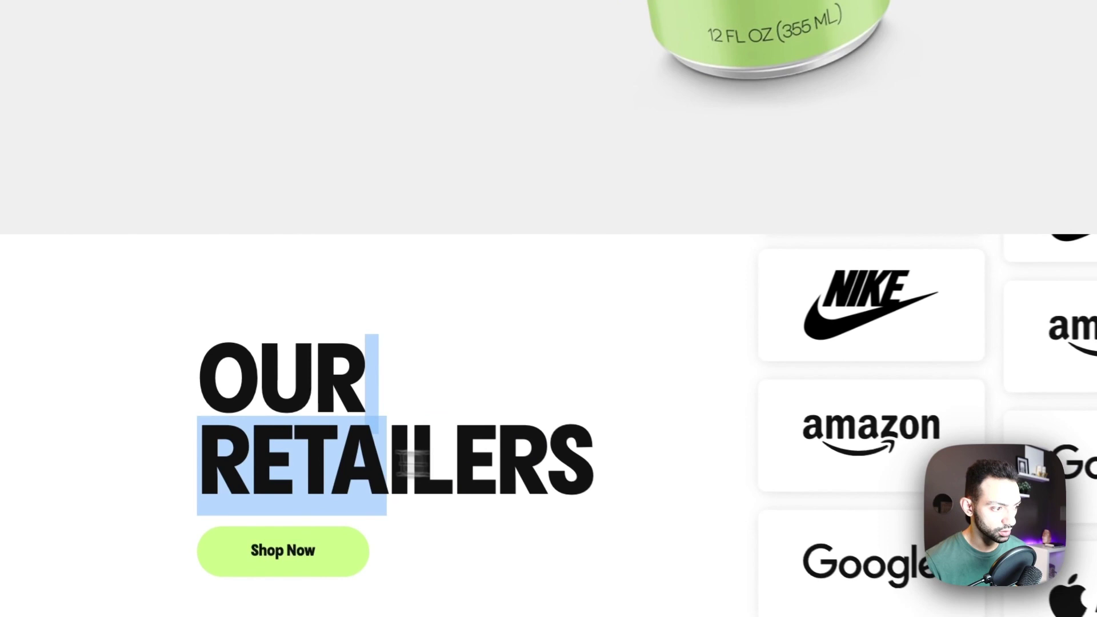
pyautogui.click(524, 410)
pyautogui.moveTo(496, 371); pyautogui.dragTo(452, 401)
pyautogui.click(496, 372)
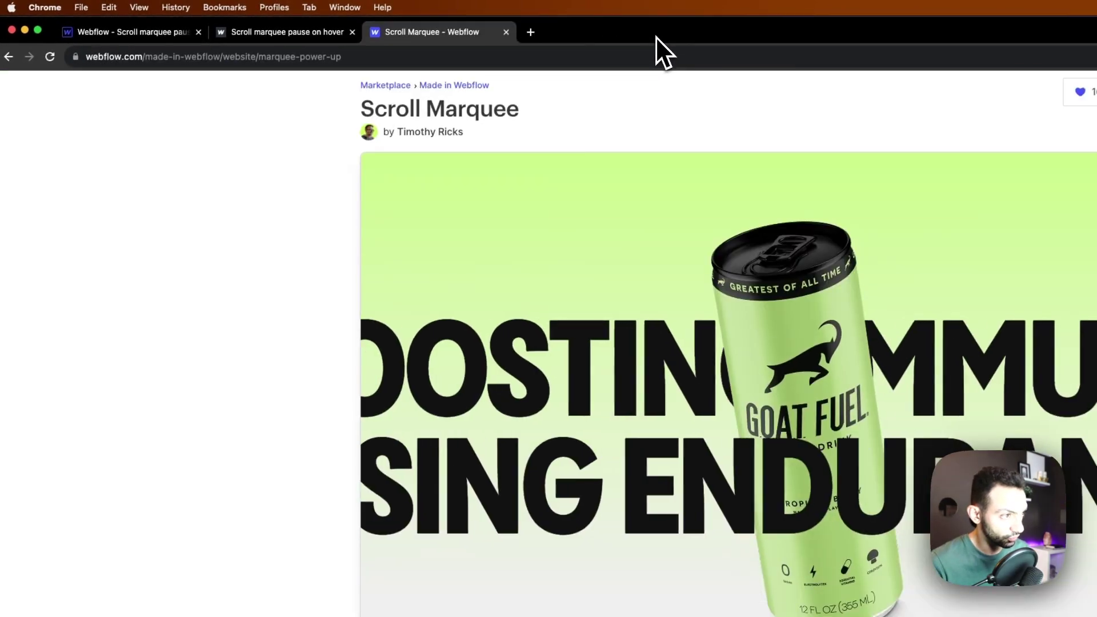
# Open the MELTED project's website from its marquee card, then return to the pause-on-hover demo.
pyautogui.click(256, 35)
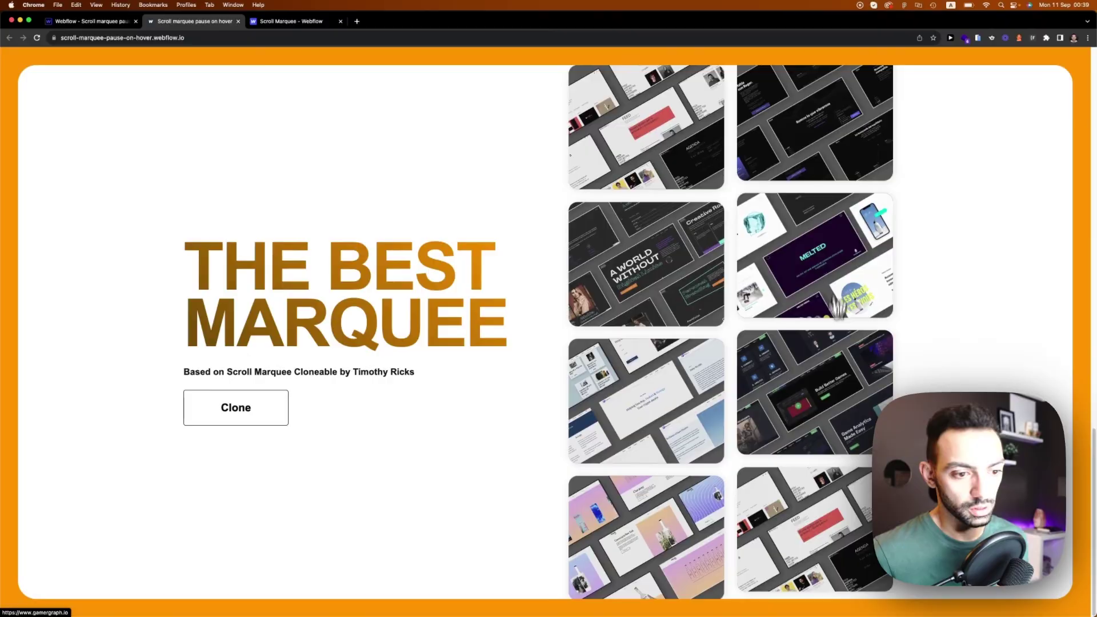
pyautogui.click(834, 267)
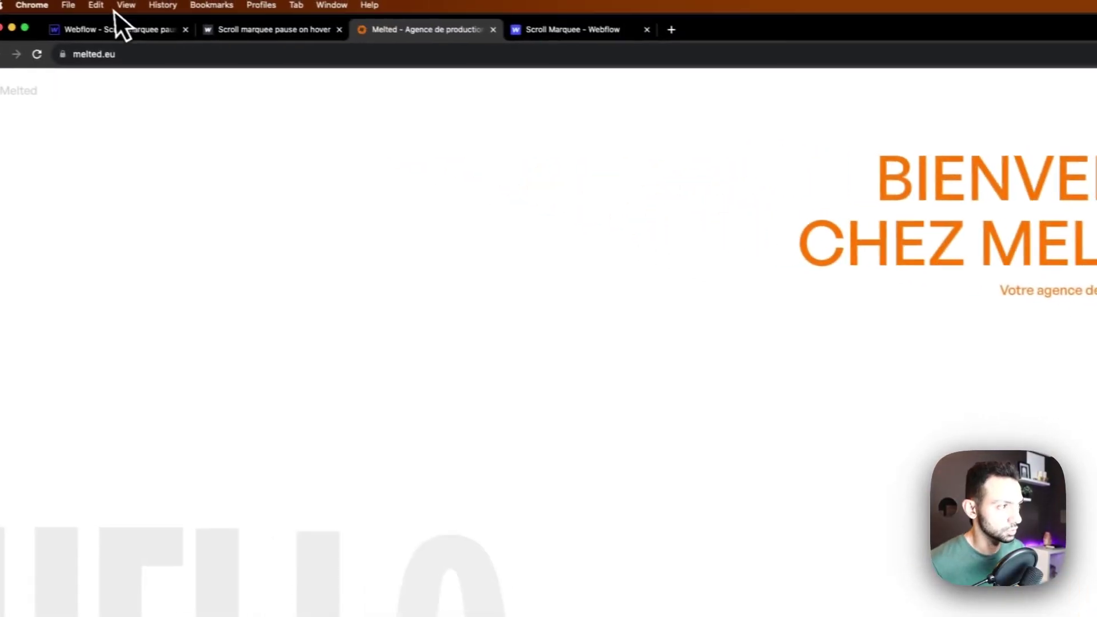
pyautogui.click(217, 12)
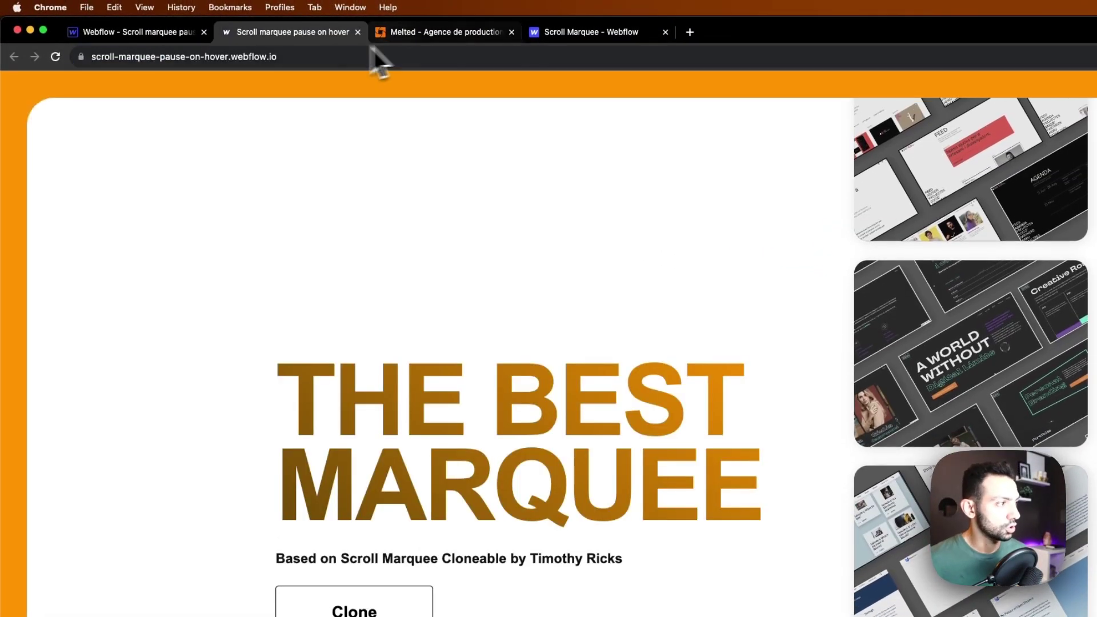
pyautogui.click(150, 33)
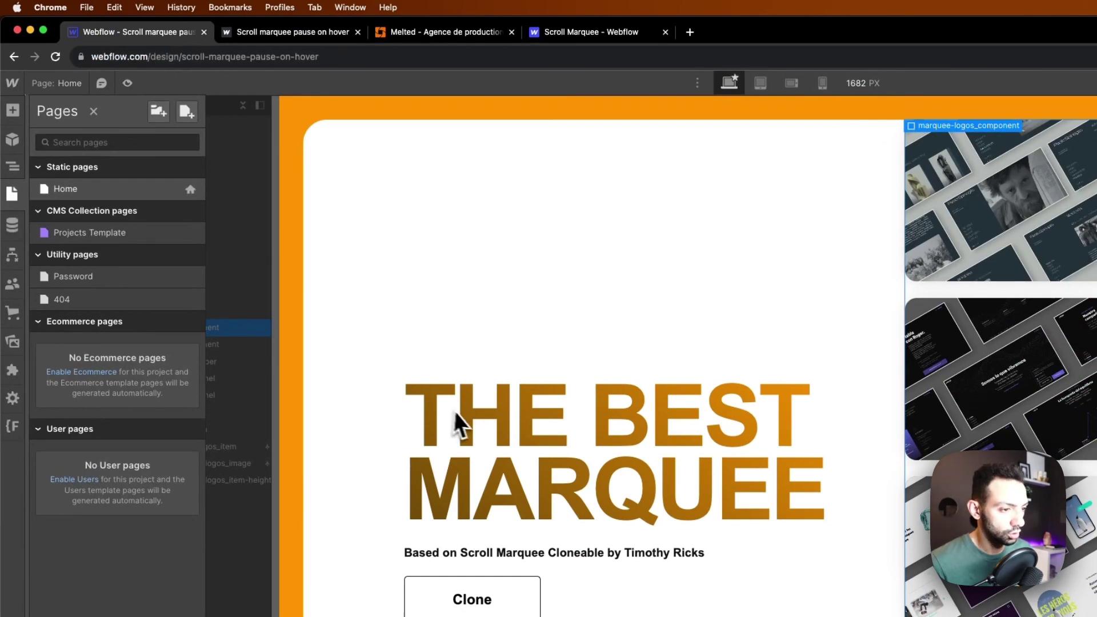
pyautogui.press('z')
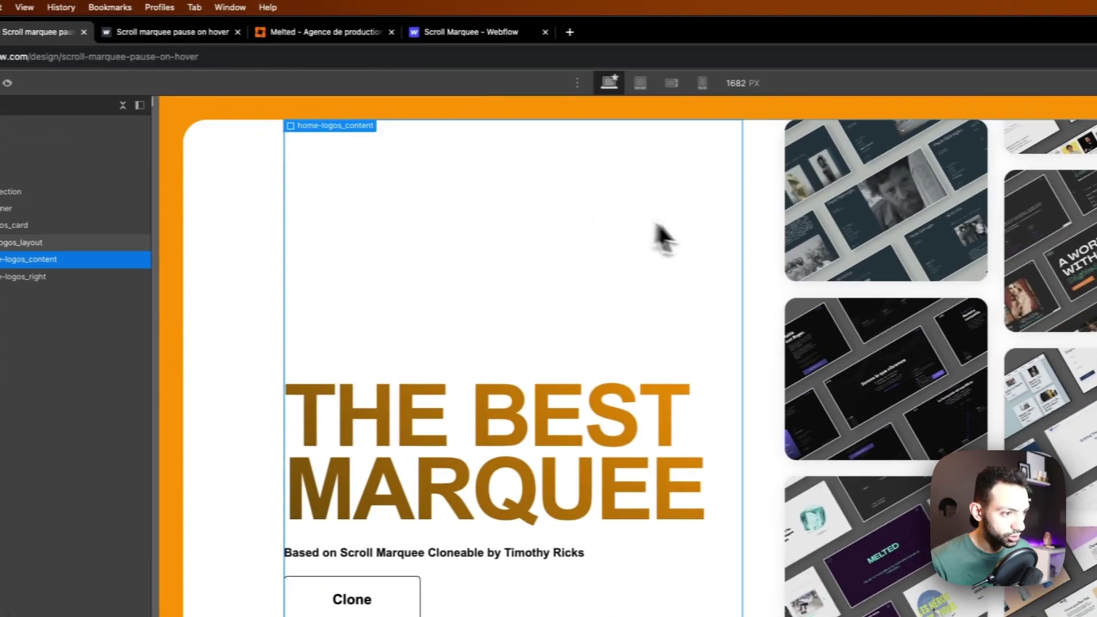
pyautogui.click(82, 240)
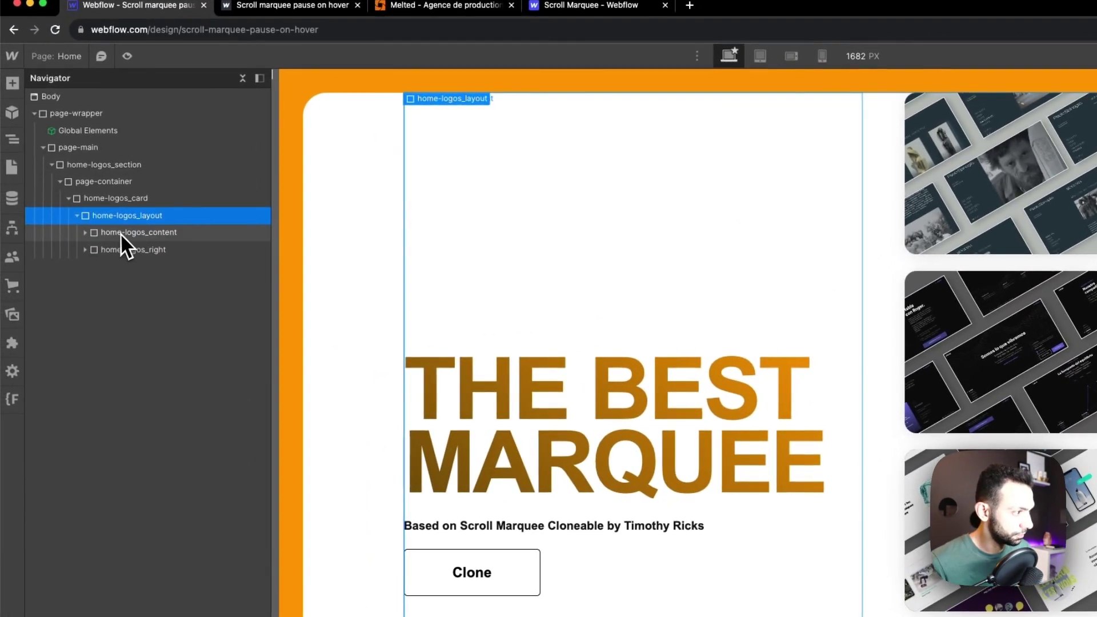
pyautogui.click(120, 233)
pyautogui.click(83, 233)
pyautogui.click(85, 233)
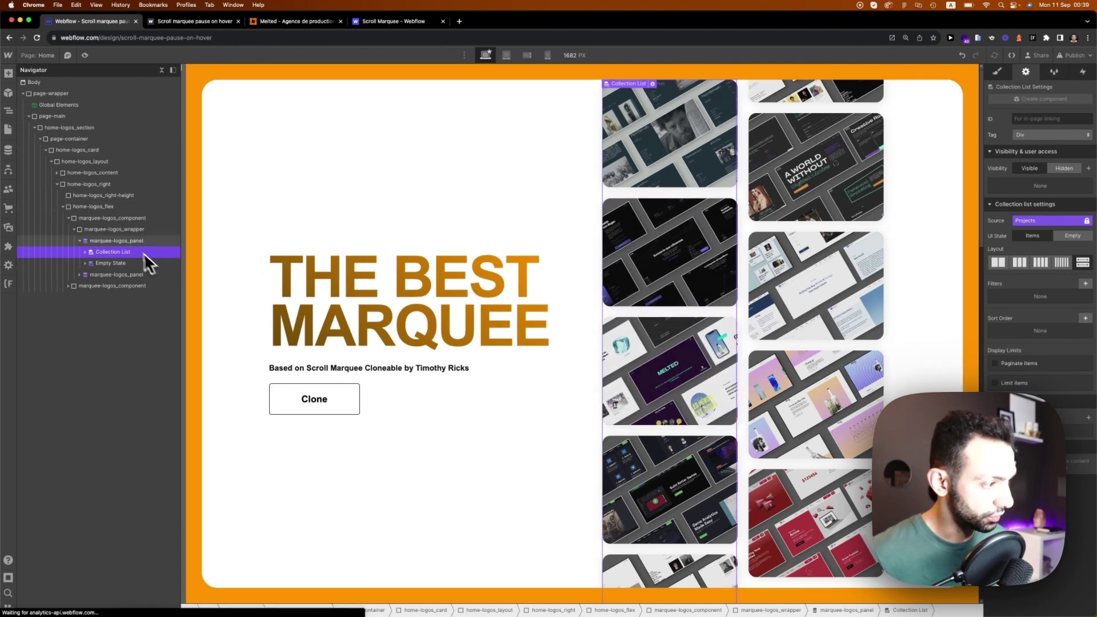
pyautogui.click(117, 241)
pyautogui.click(80, 241)
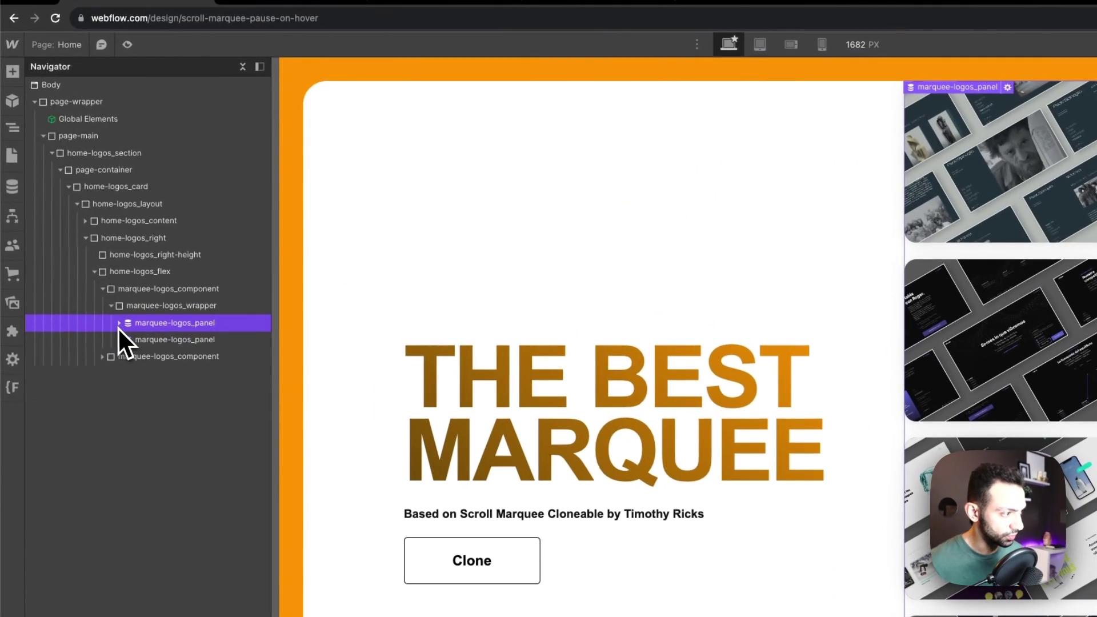
pyautogui.click(150, 309)
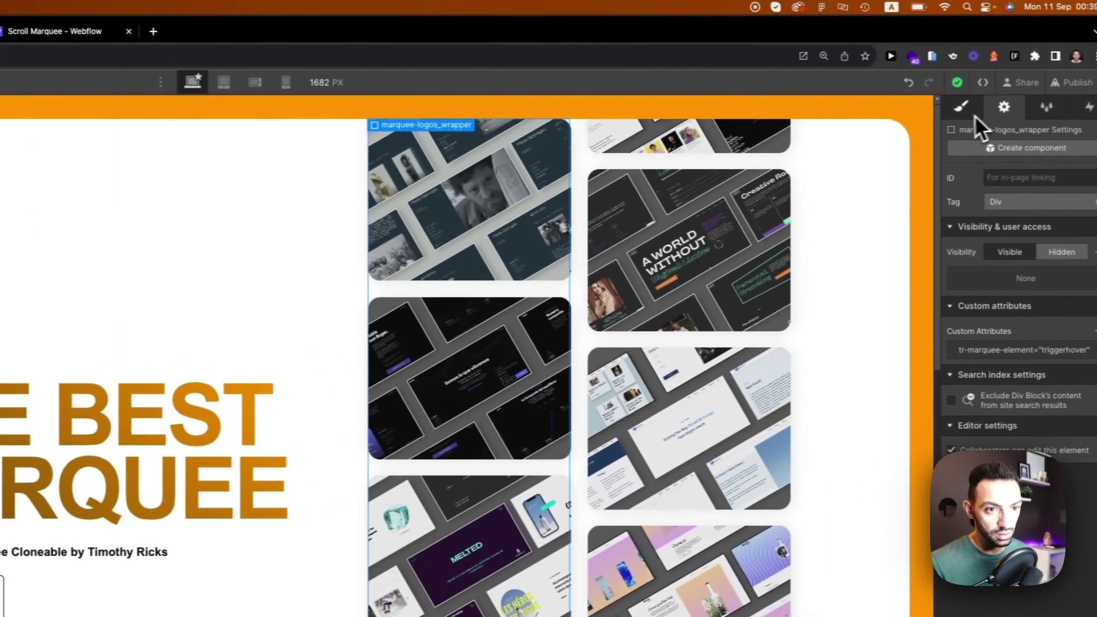
pyautogui.click(963, 110)
pyautogui.click(194, 193)
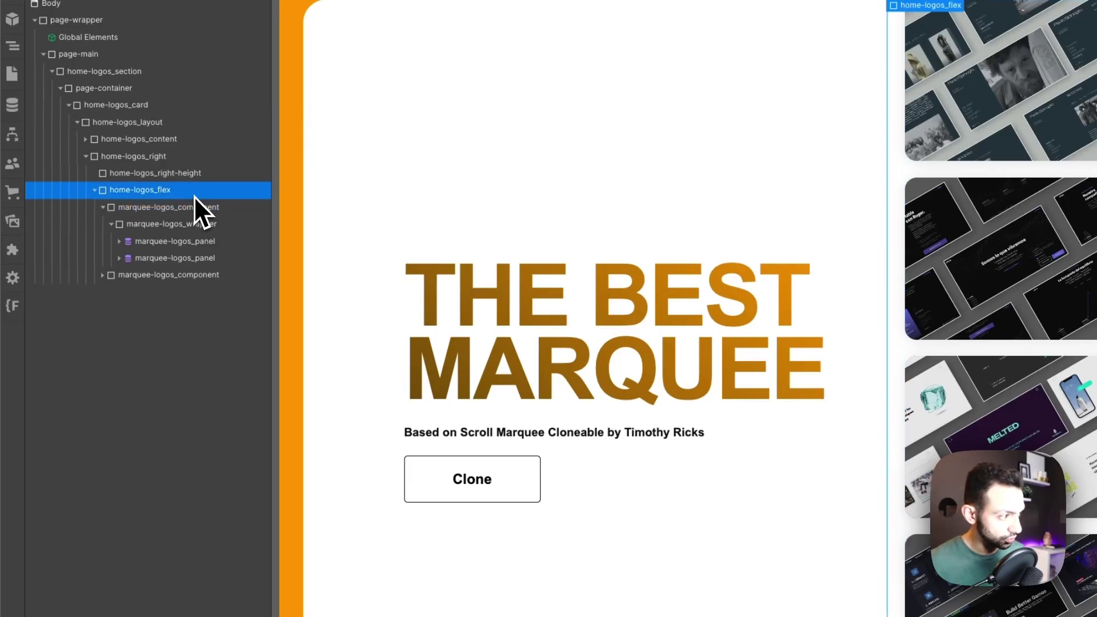
pyautogui.click(188, 209)
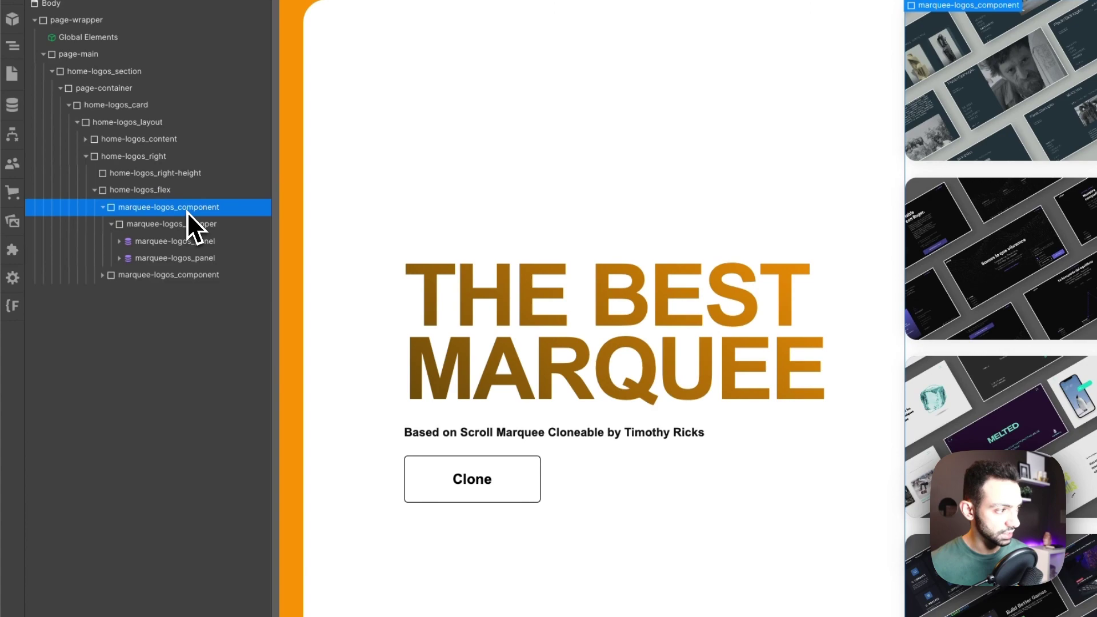
pyautogui.click(189, 222)
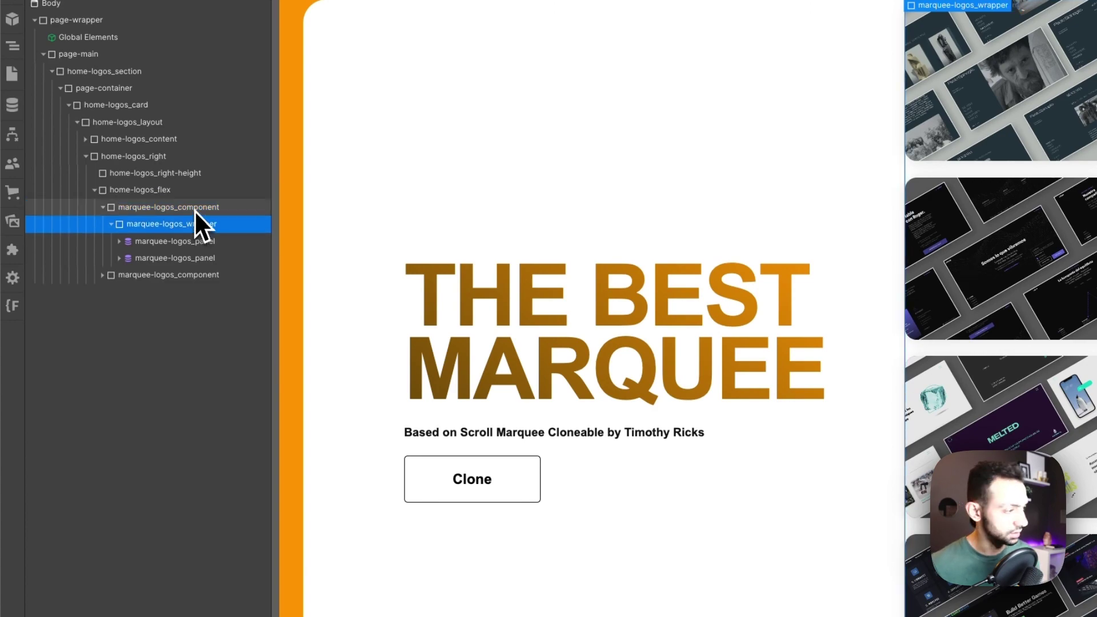
pyautogui.click(203, 191)
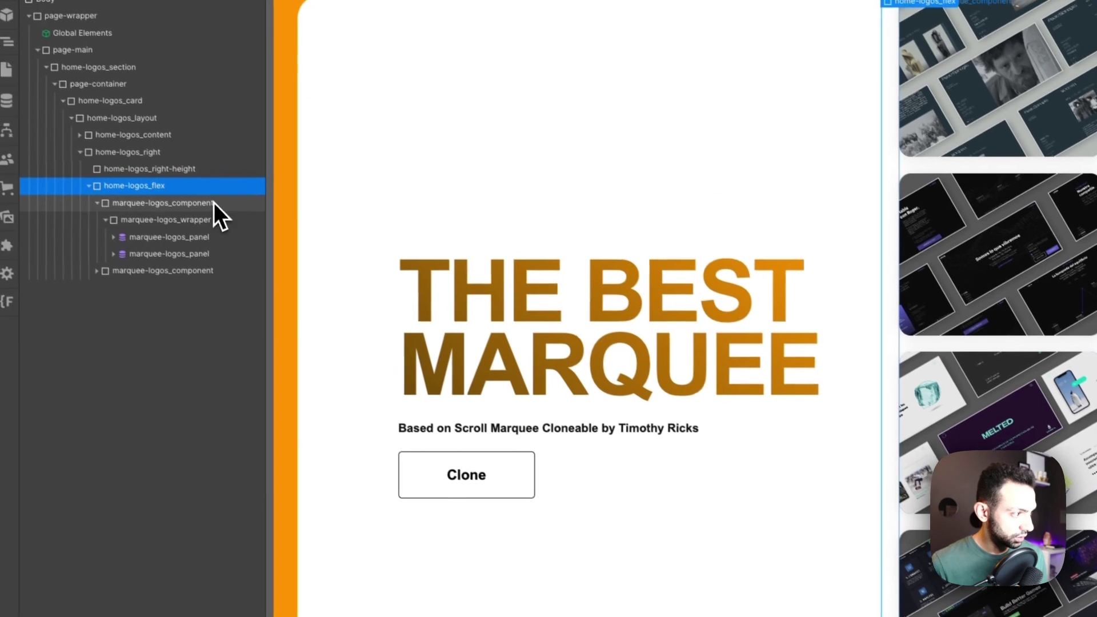
pyautogui.click(215, 208)
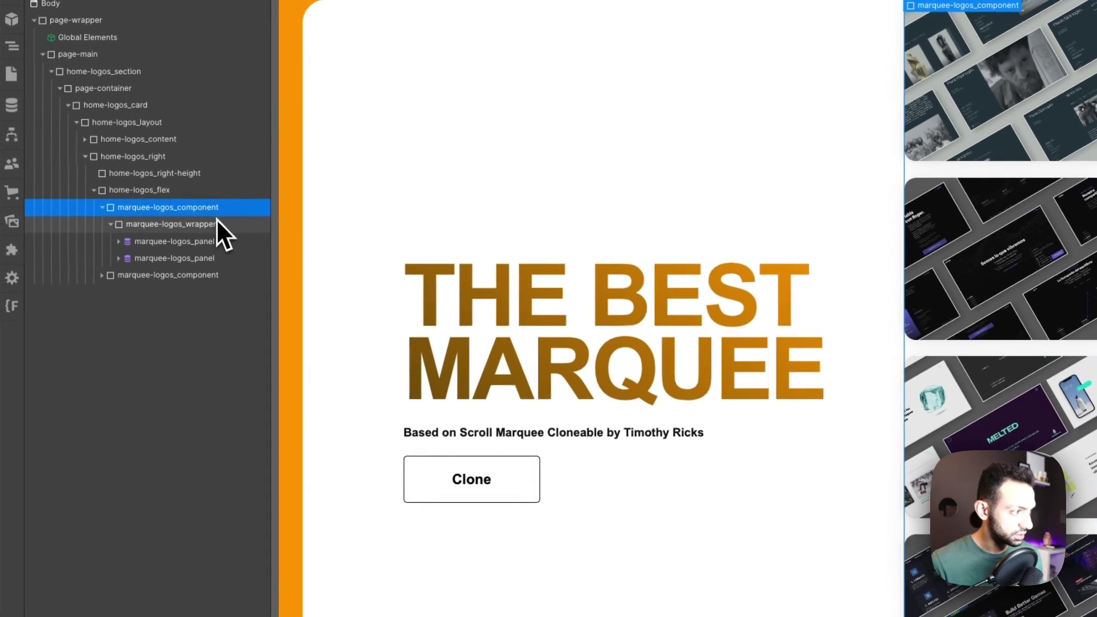
pyautogui.click(215, 228)
pyautogui.click(211, 242)
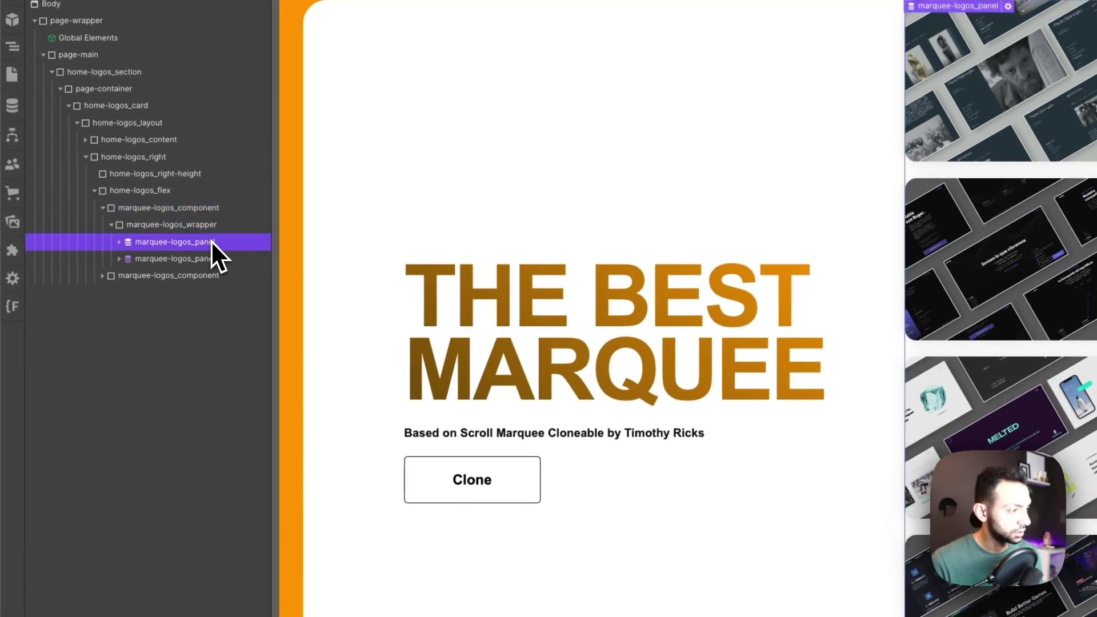
pyautogui.click(197, 263)
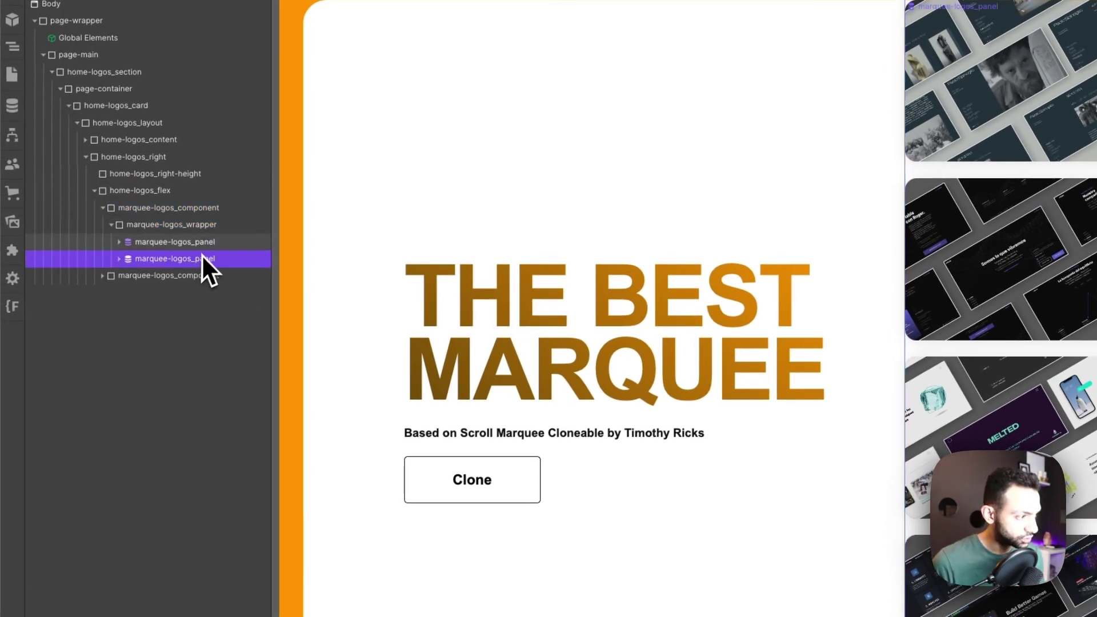
pyautogui.click(204, 251)
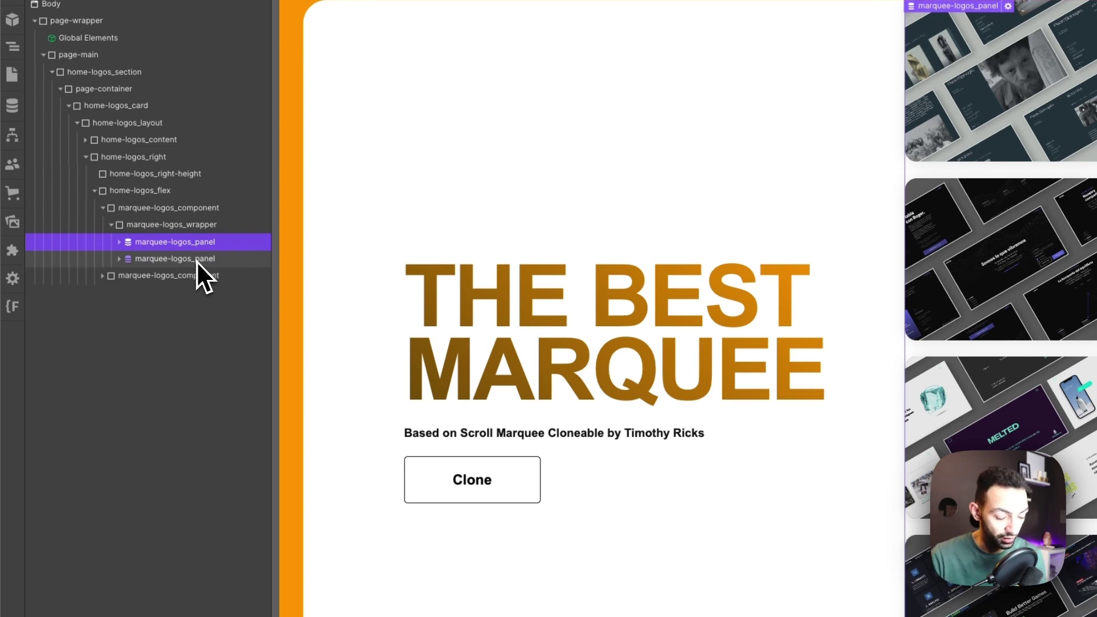
pyautogui.click(177, 258)
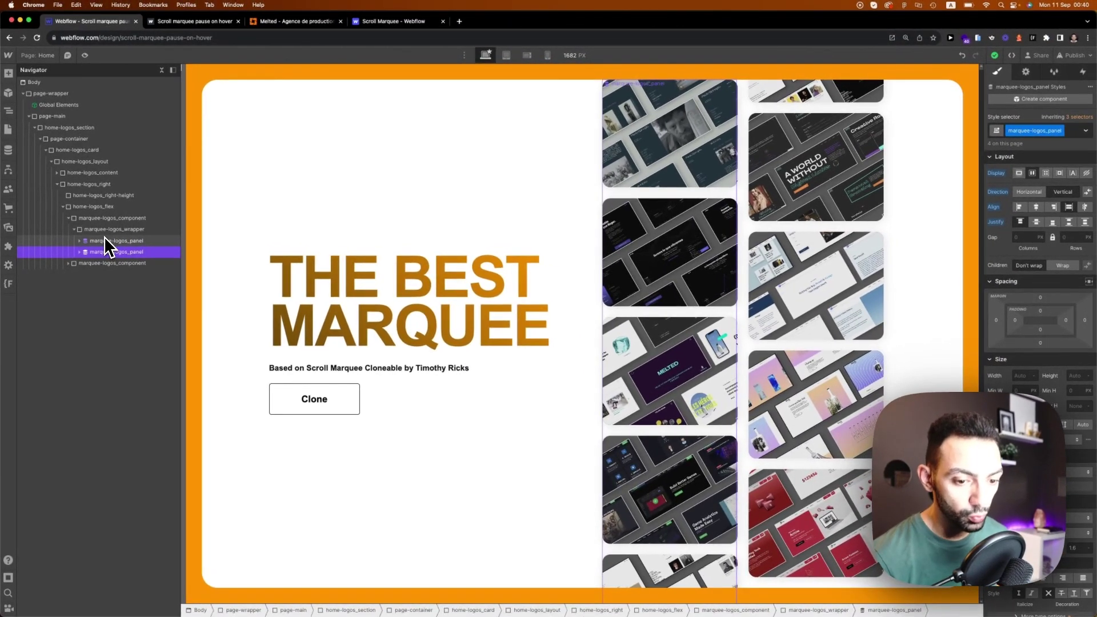
# Select the first marquee panel and inspect its tr-marquee-element custom attribute.
pyautogui.click(104, 238)
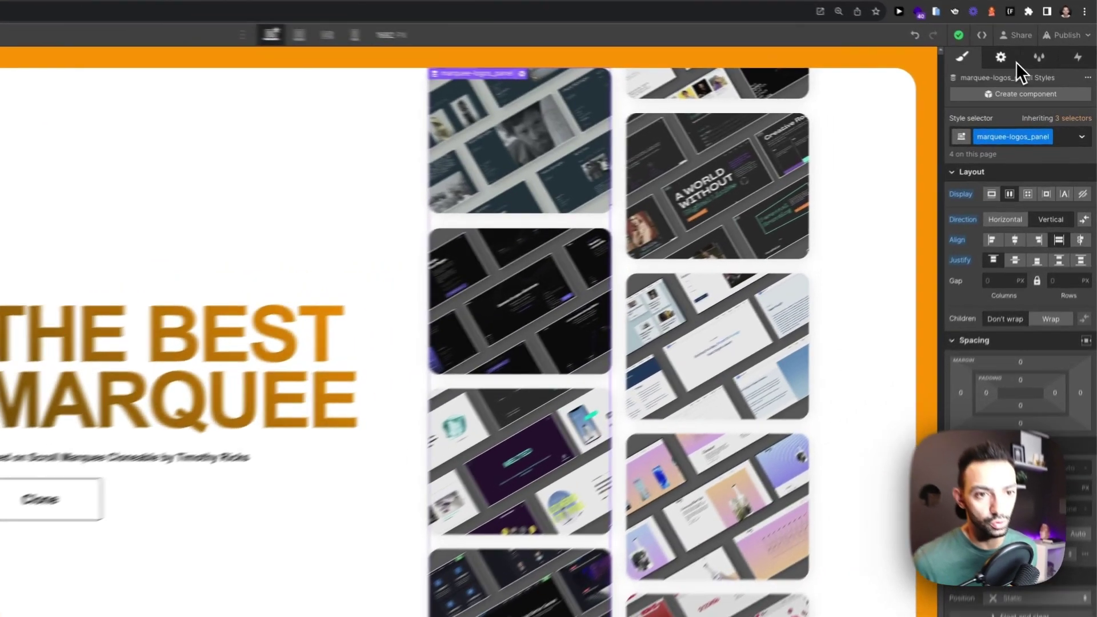
pyautogui.click(1026, 72)
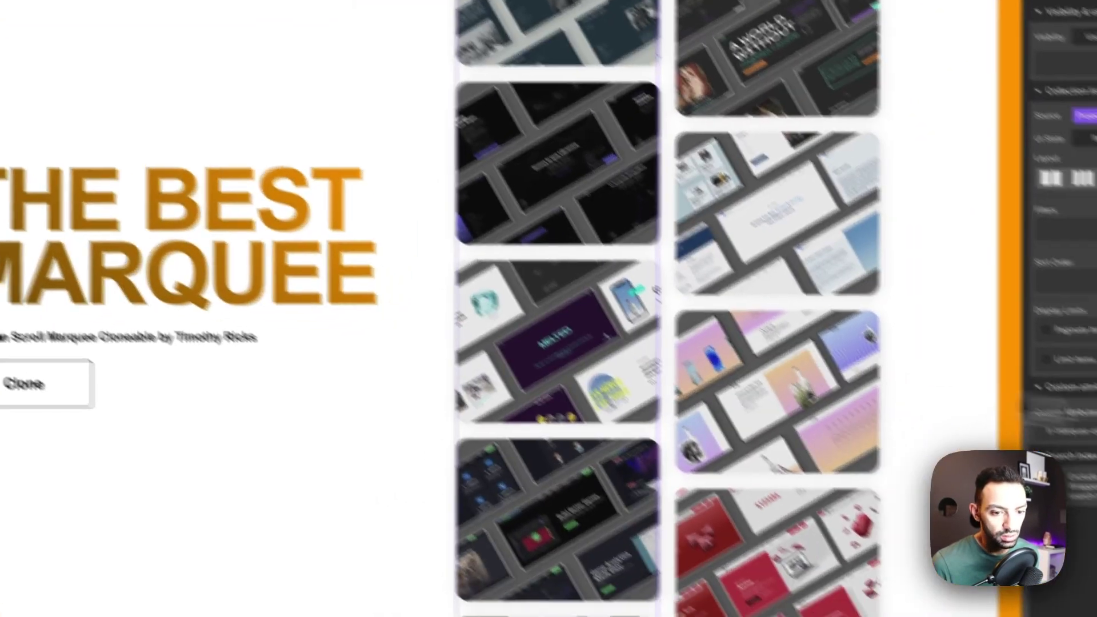
pyautogui.click(991, 373)
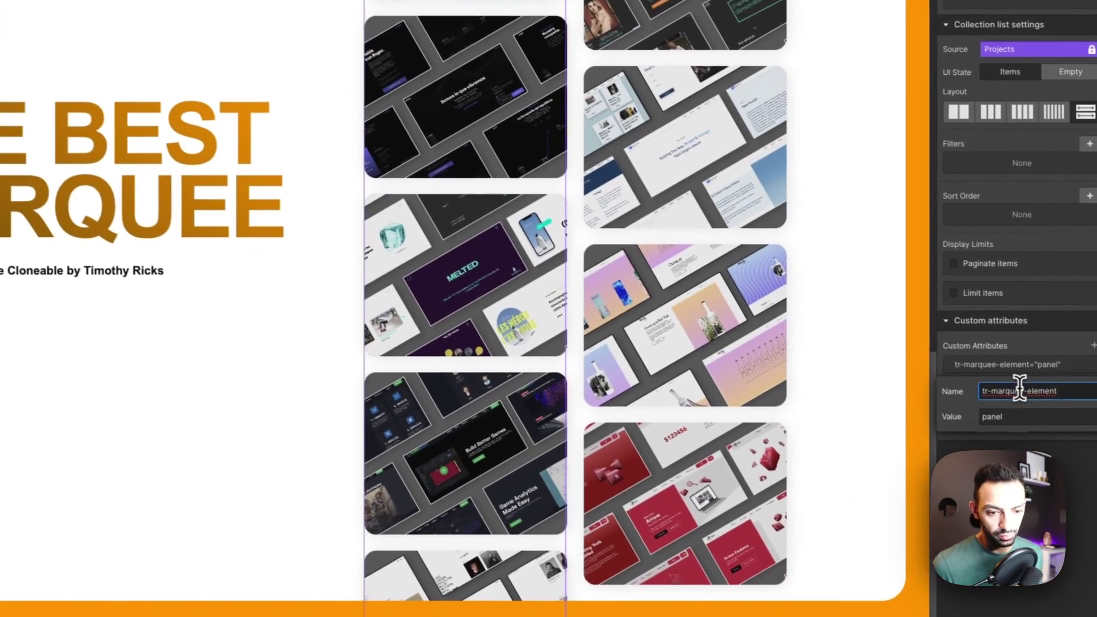
pyautogui.tripleClick(1004, 387)
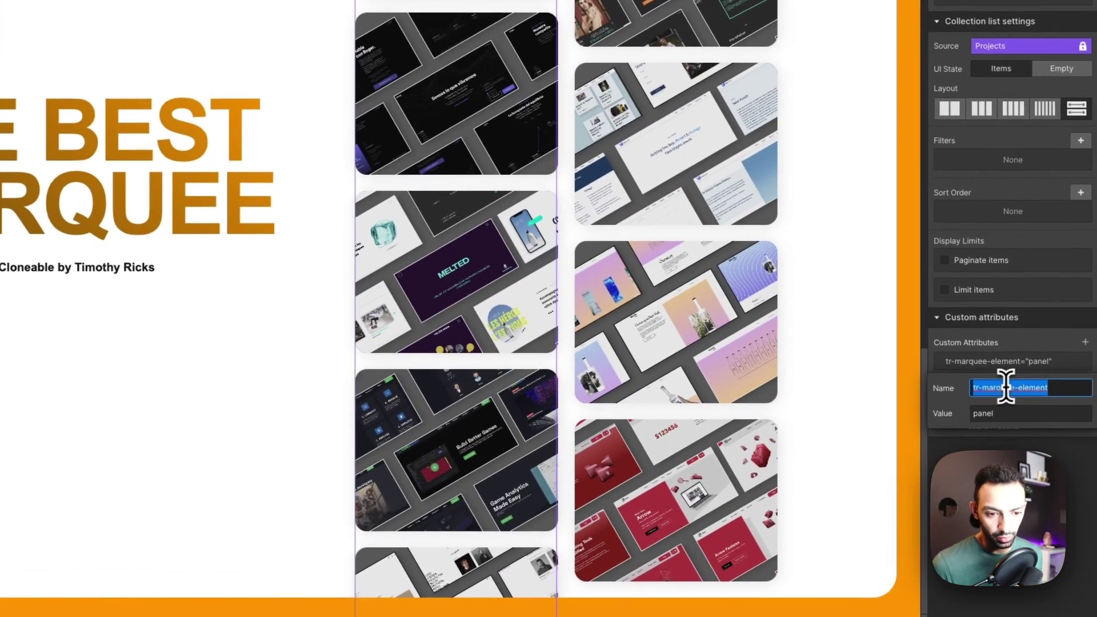
pyautogui.tripleClick(986, 413)
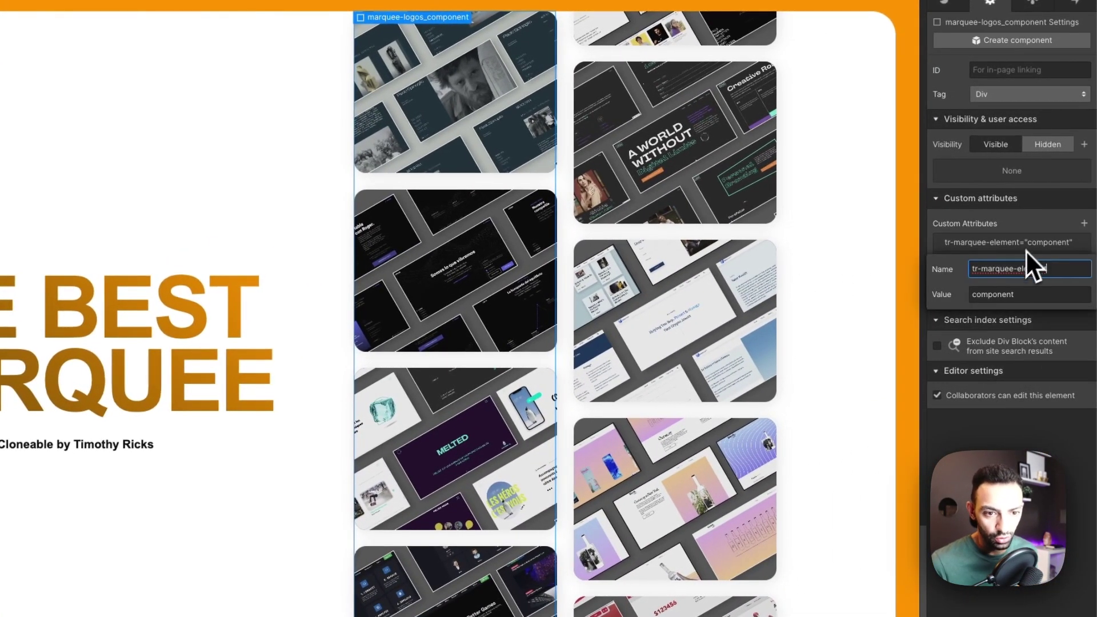
pyautogui.press('Escape')
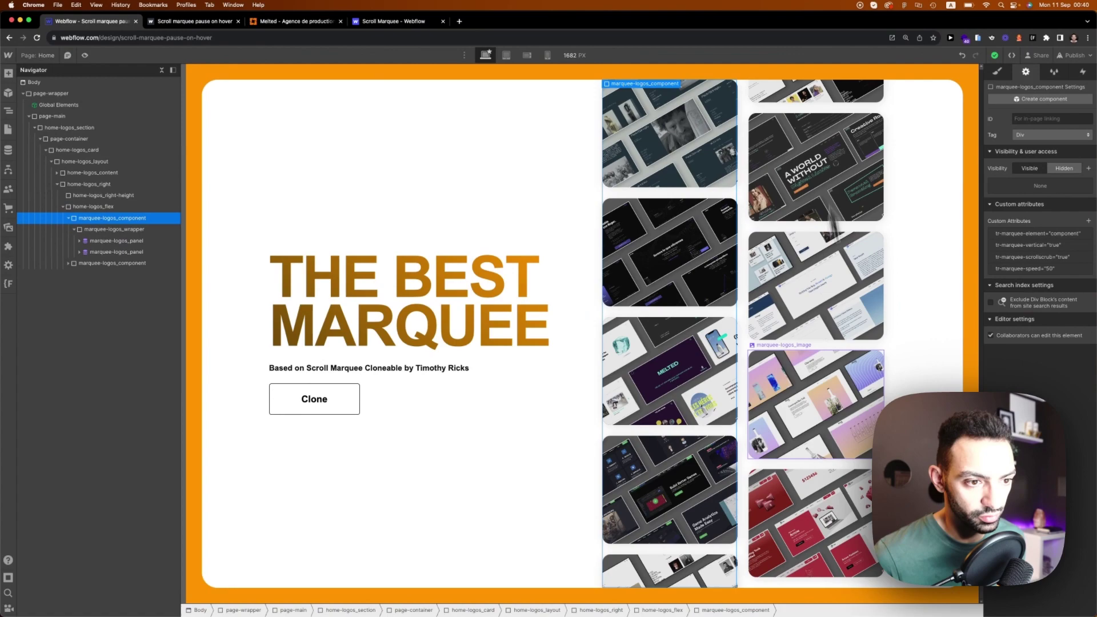
# Review the scroll-scrub and speed 50 attributes, checking the result on the live site.
pyautogui.click(1037, 257)
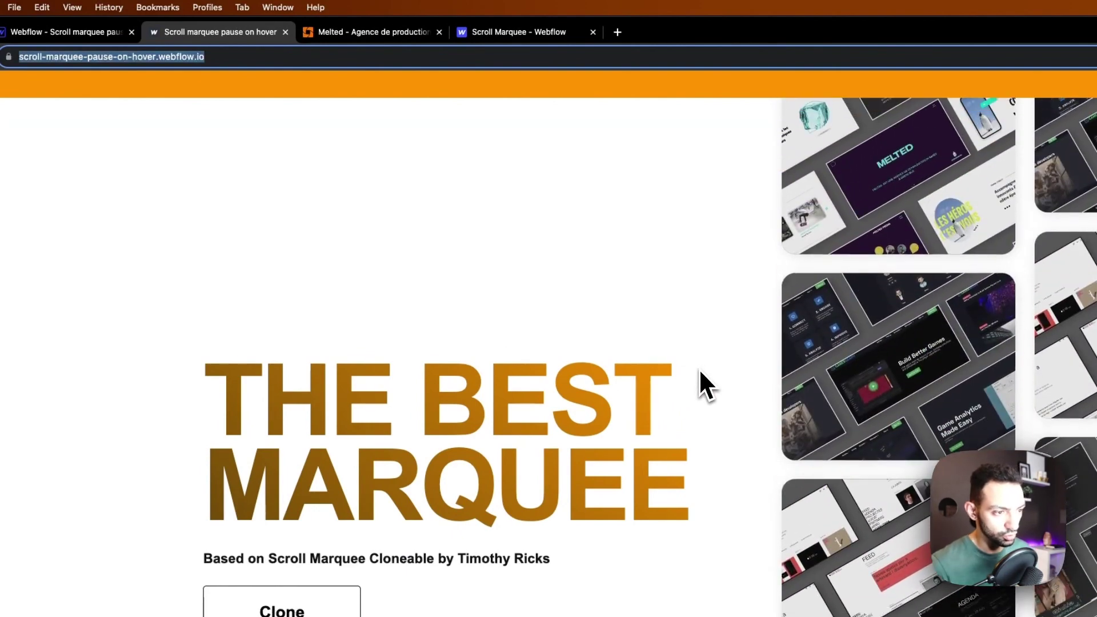
pyautogui.click(108, 31)
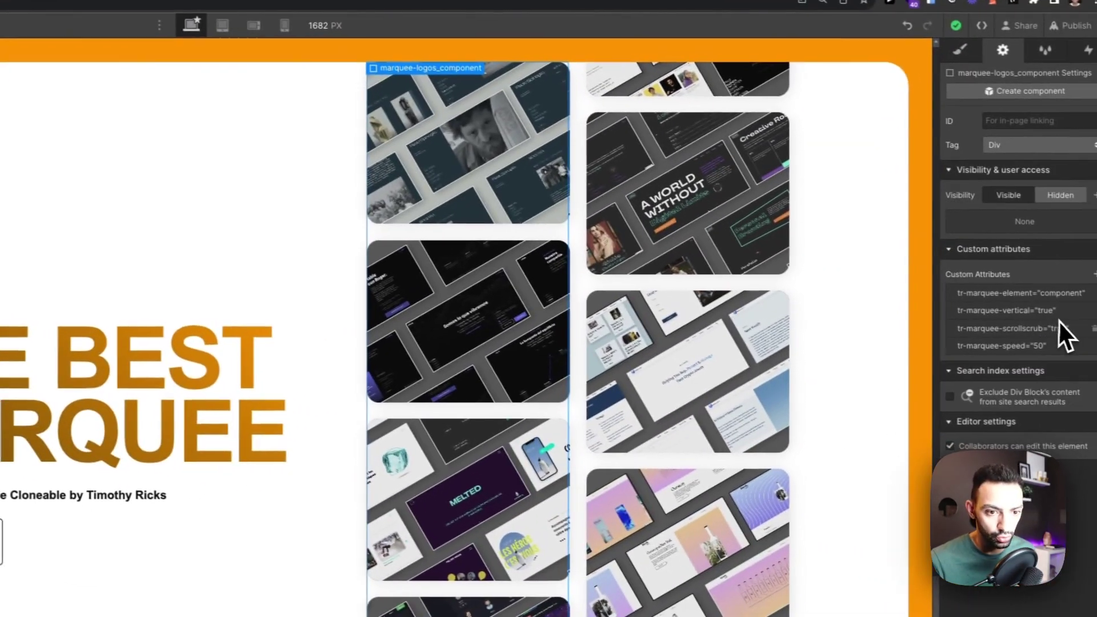
pyautogui.click(1012, 345)
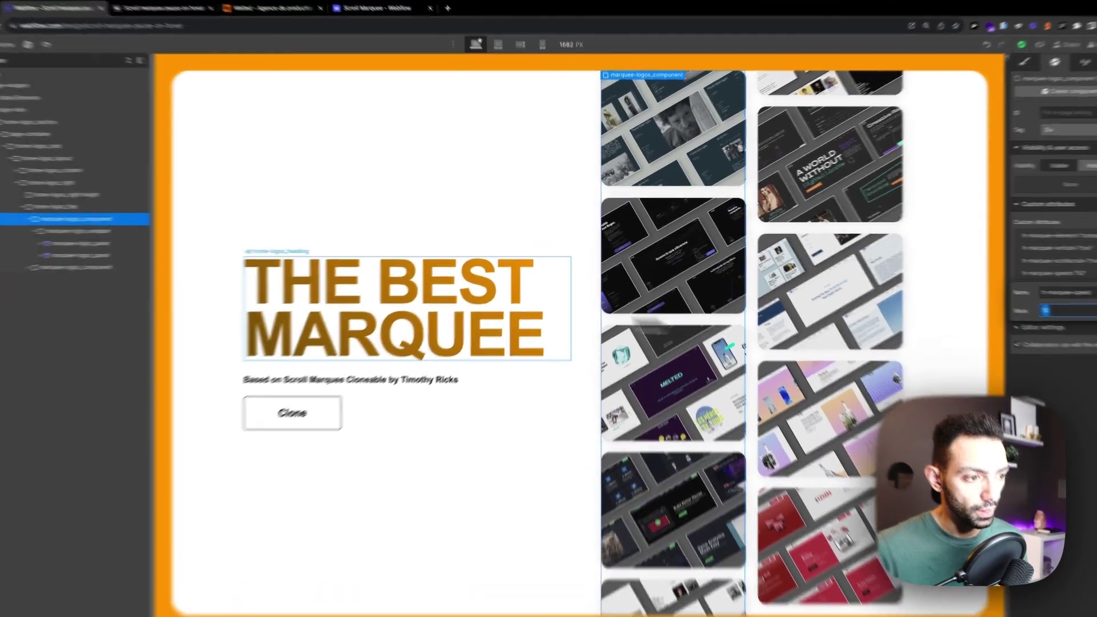
pyautogui.click(440, 252)
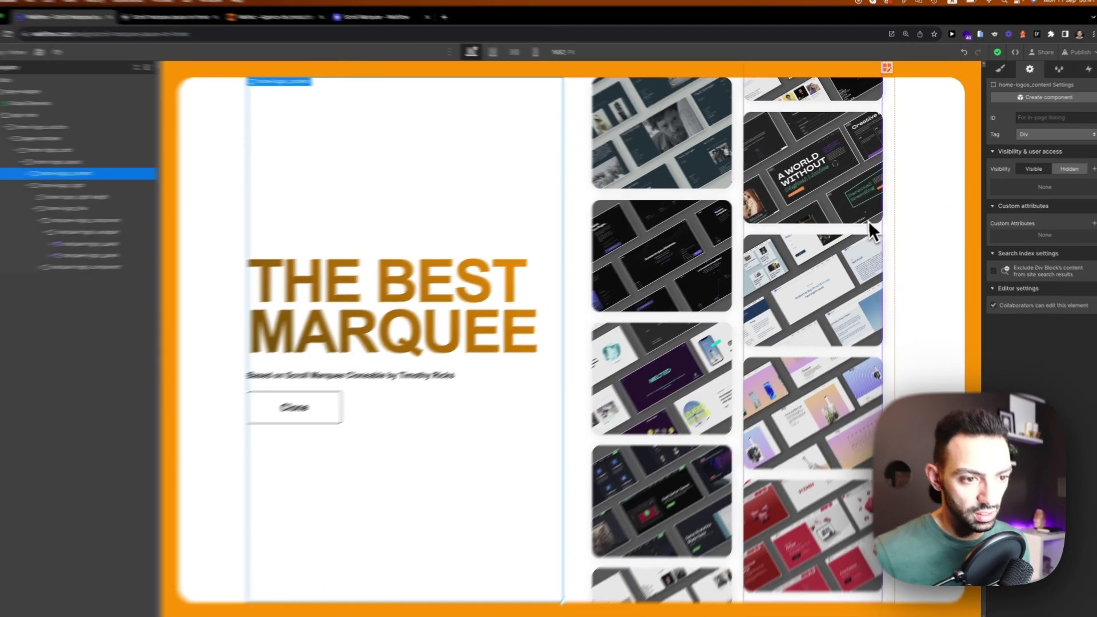
# Set the second marquee component's tr-marquee-speed to 100 and publish the site to its domain.
pyautogui.click(866, 232)
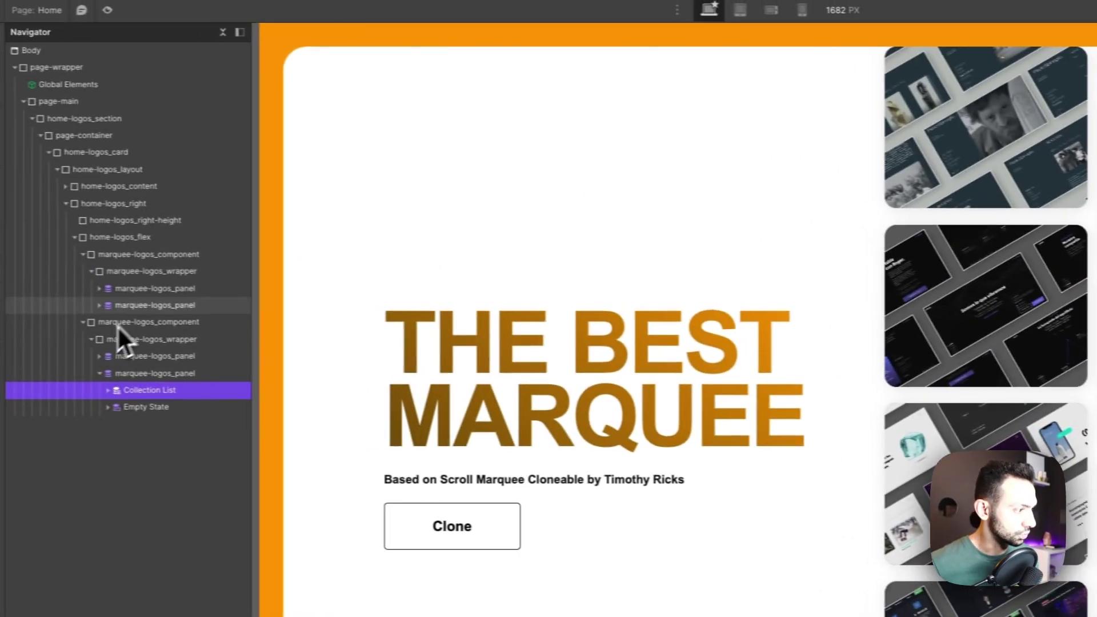
pyautogui.click(77, 265)
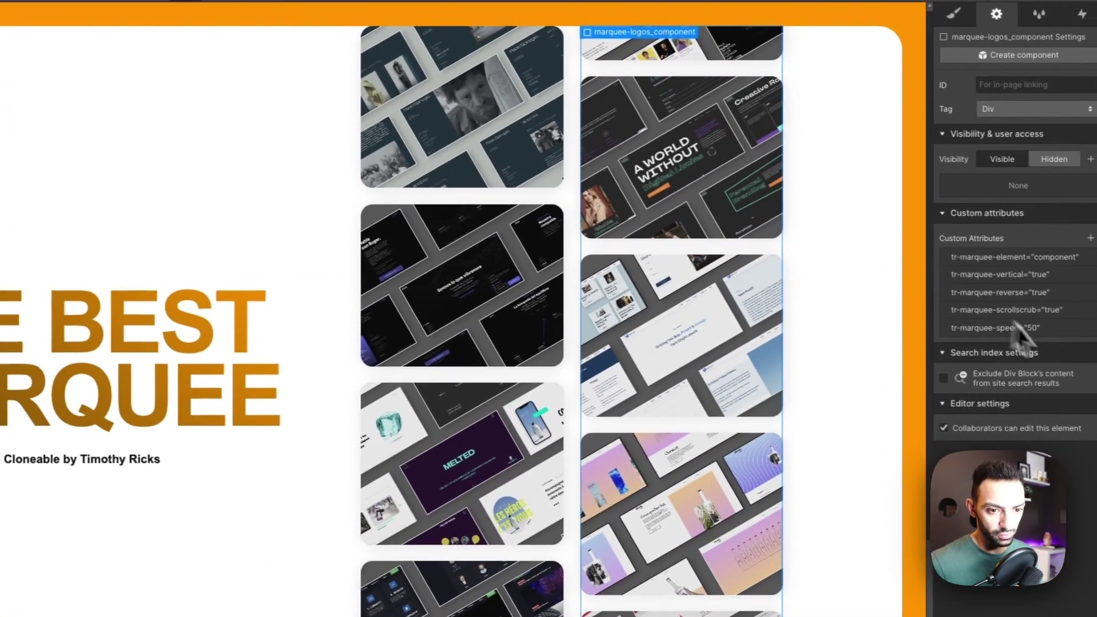
pyautogui.click(1036, 328)
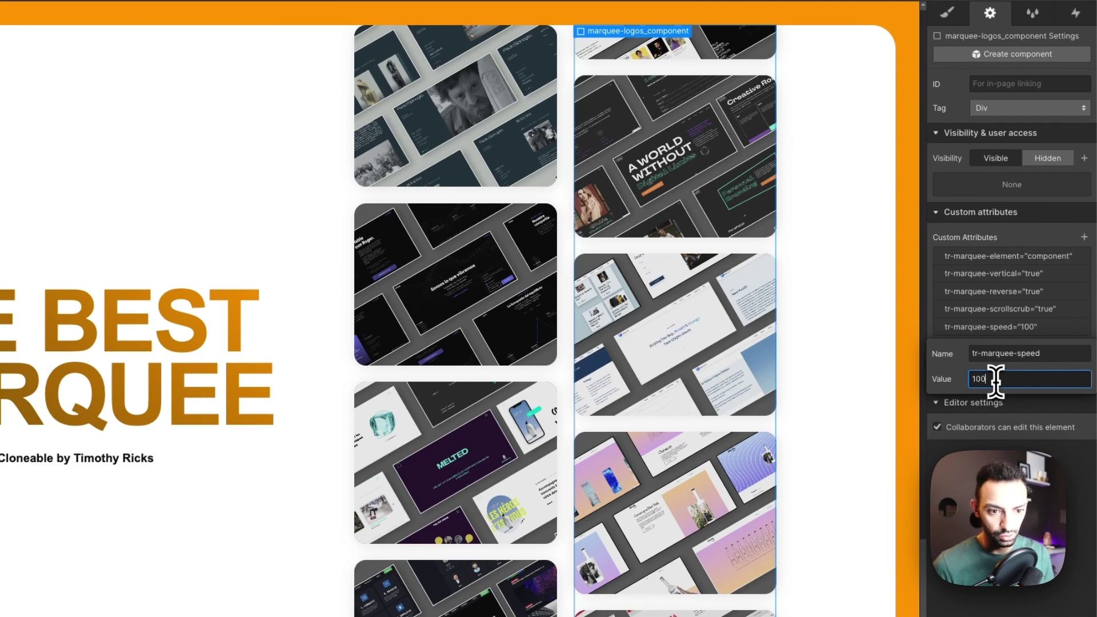
pyautogui.press('Return')
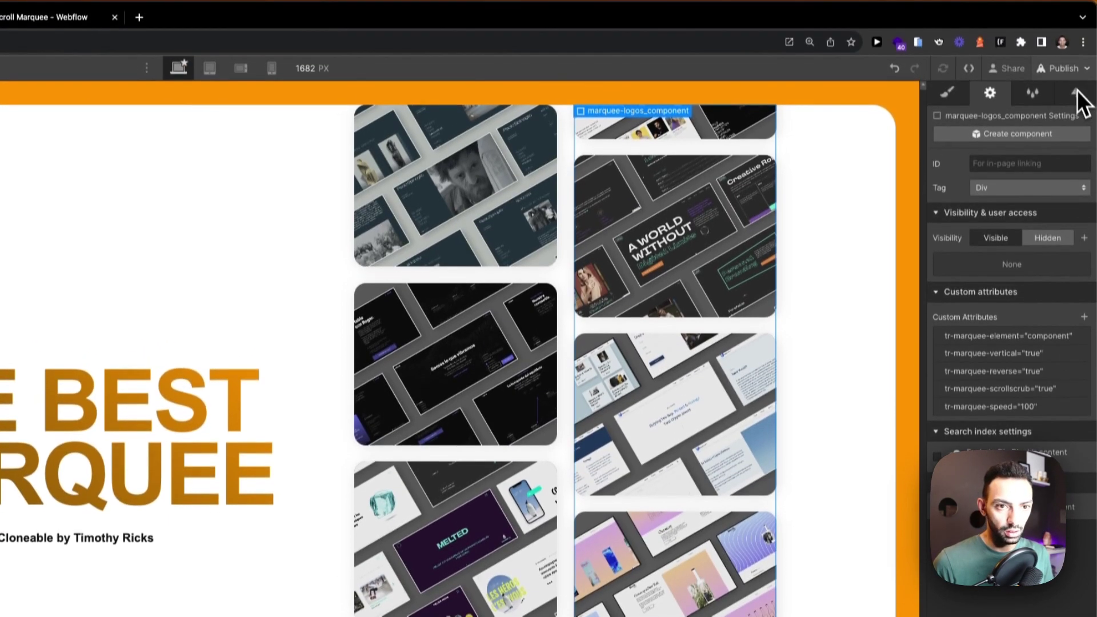
pyautogui.click(1066, 66)
pyautogui.click(986, 325)
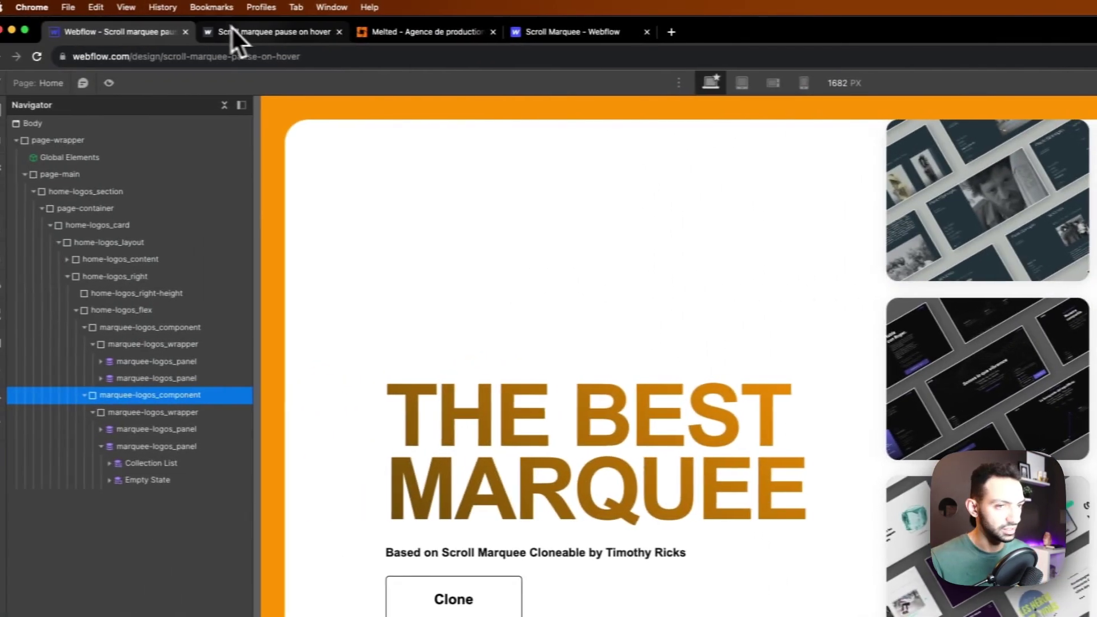
pyautogui.click(231, 28)
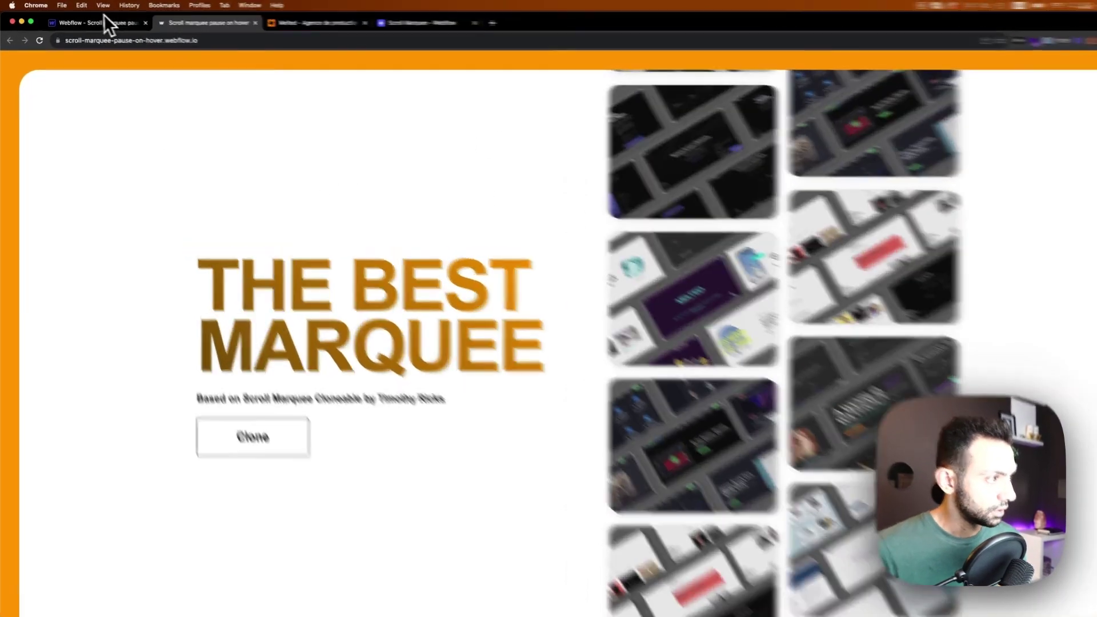
pyautogui.click(105, 21)
pyautogui.click(299, 185)
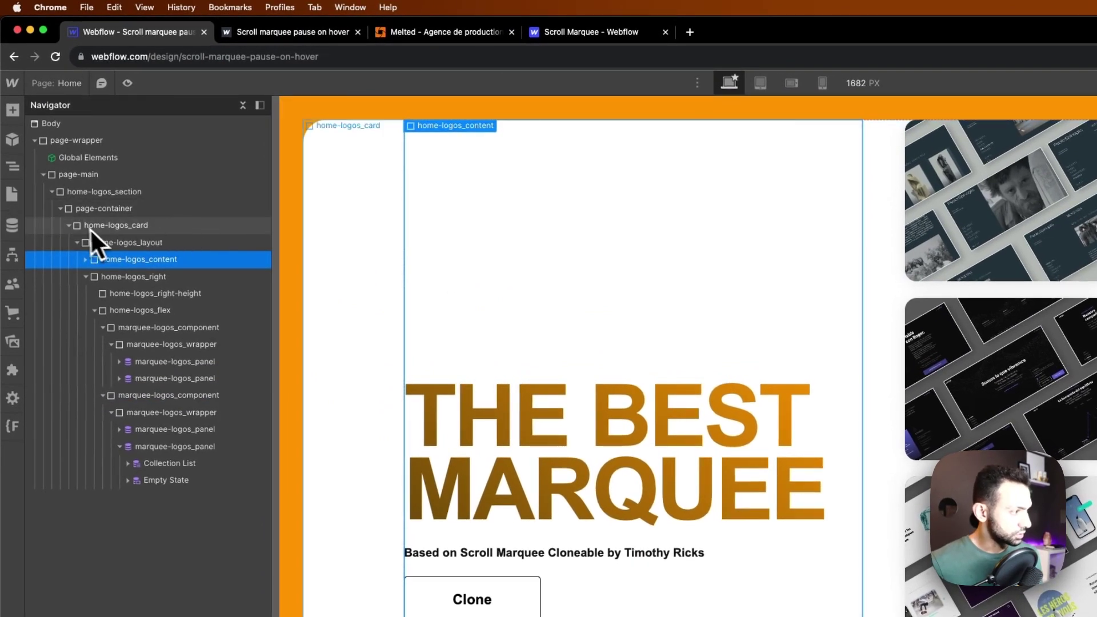
# Open the Home page settings and read the script's attribute checker and defaultValType variable.
pyautogui.click(12, 195)
pyautogui.click(190, 189)
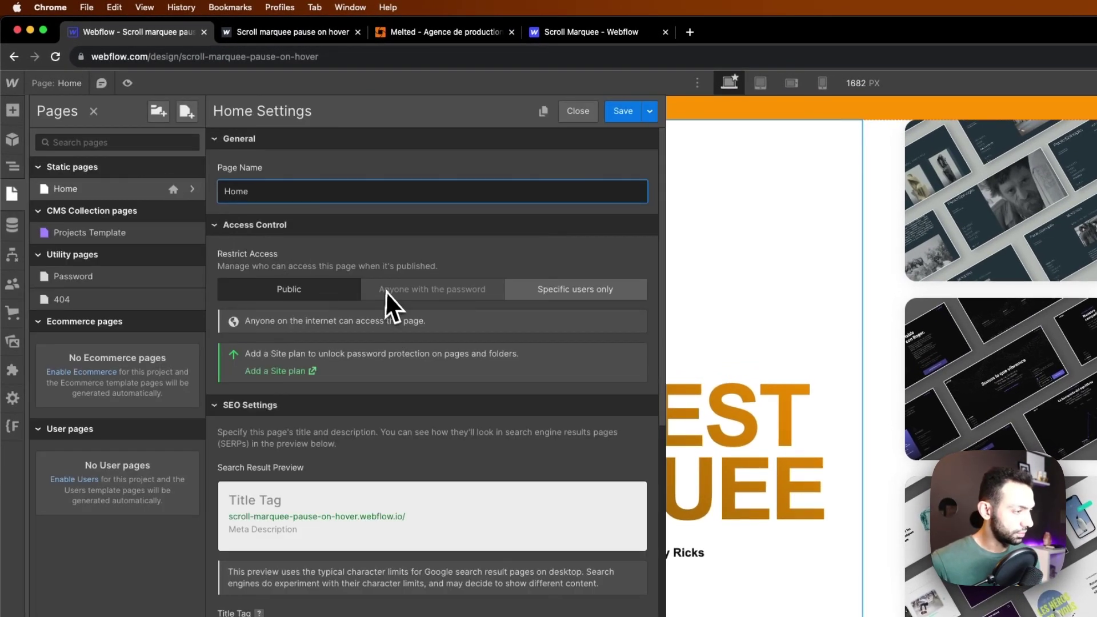
pyautogui.scroll(-15, 387, 292)
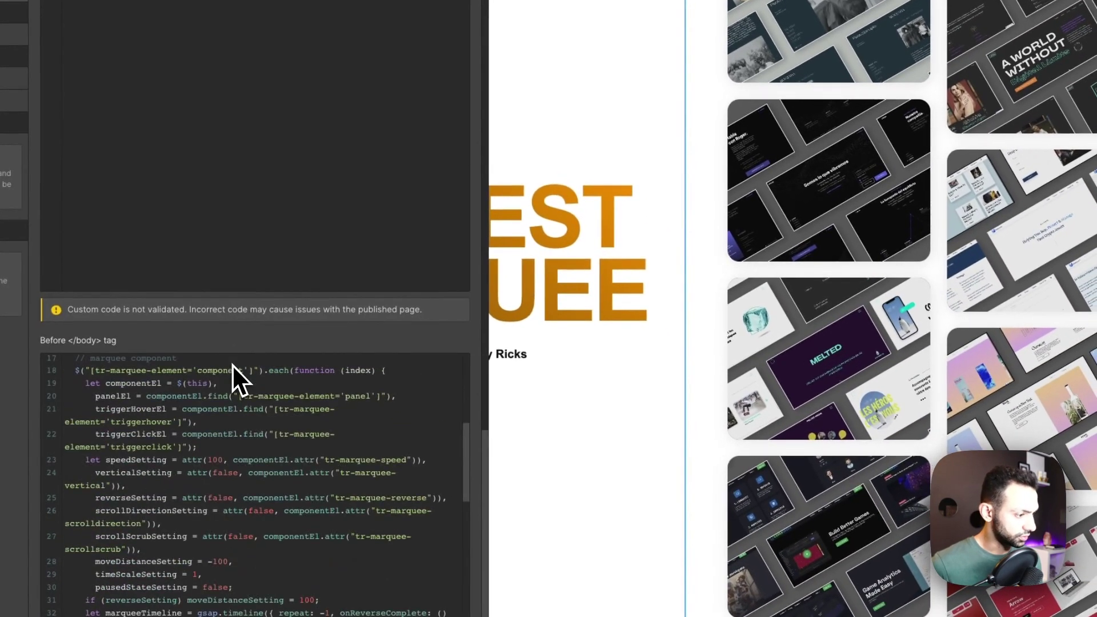
pyautogui.scroll(5, 232, 364)
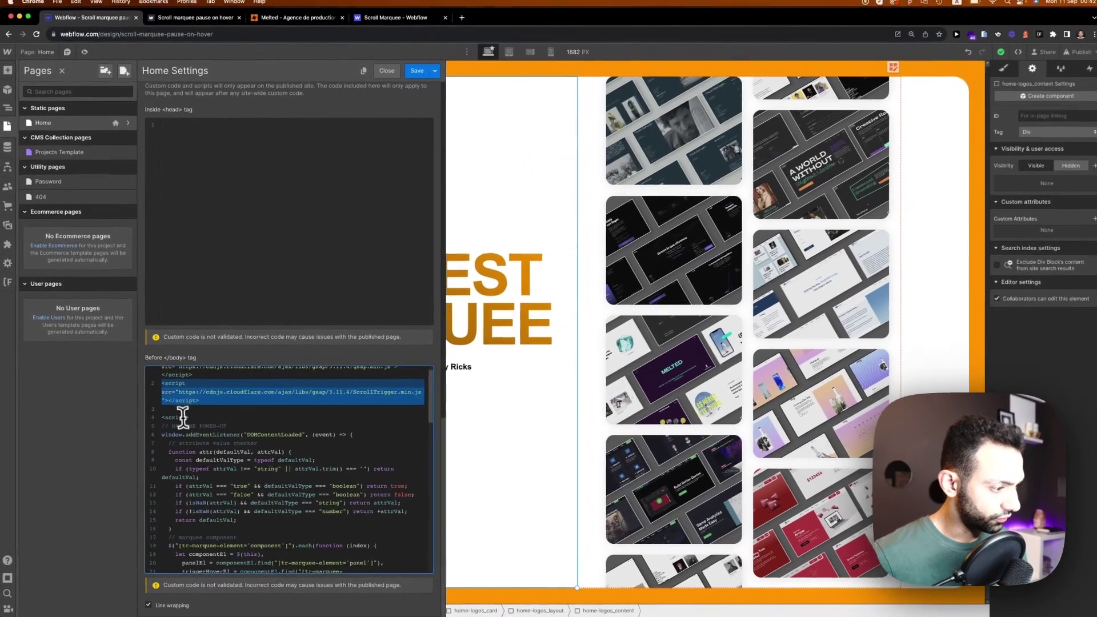
pyautogui.scroll(-3, 223, 474)
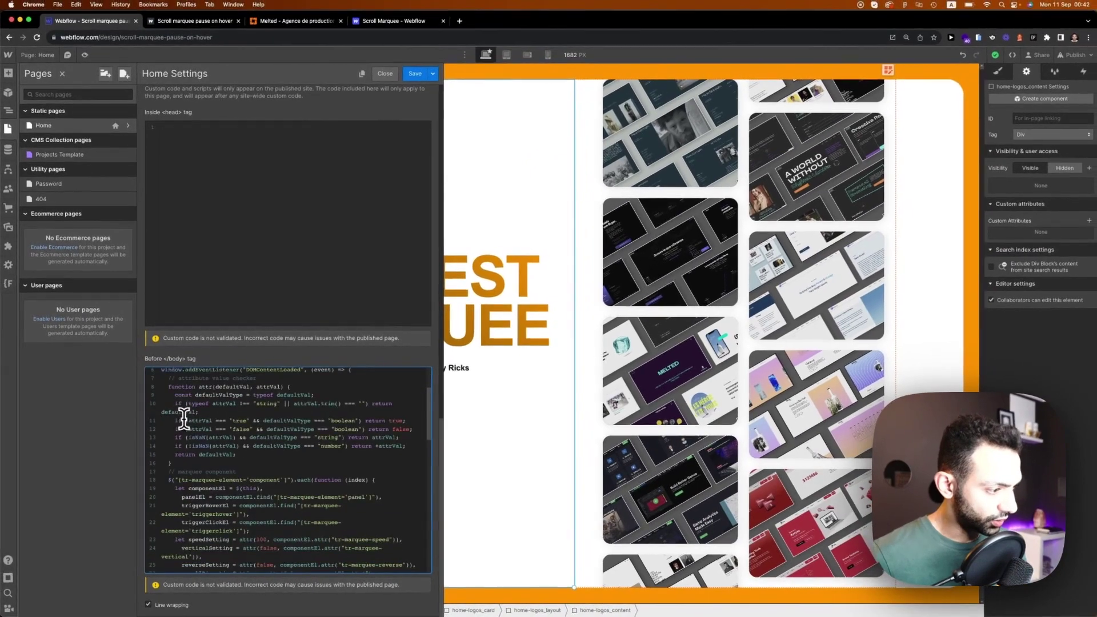
pyautogui.scroll(3, 184, 419)
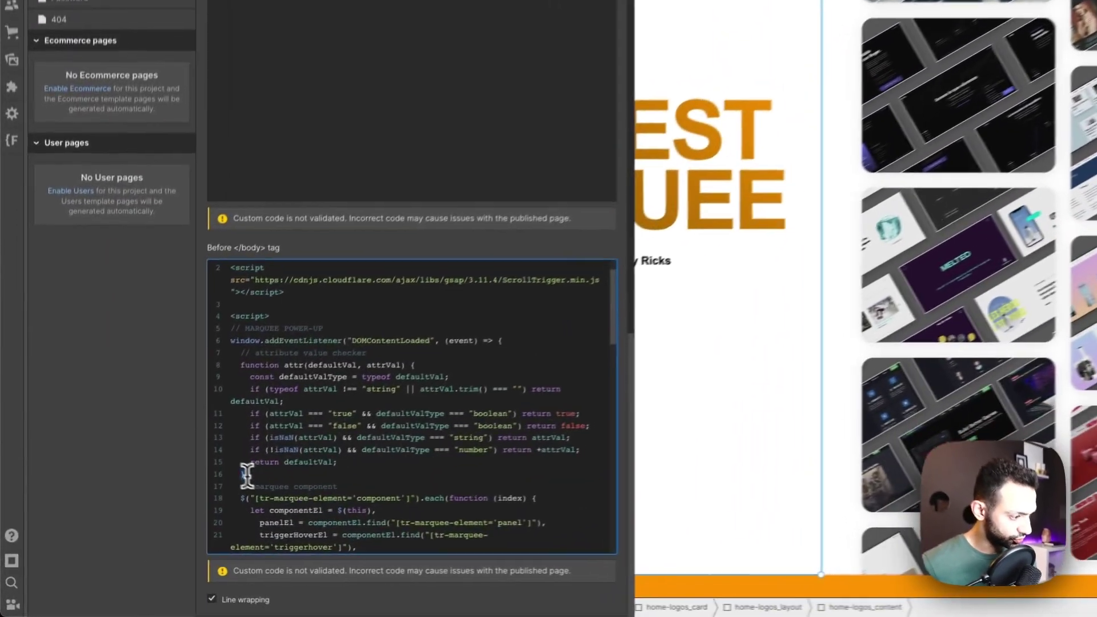
pyautogui.moveTo(247, 474); pyautogui.dragTo(202, 336)
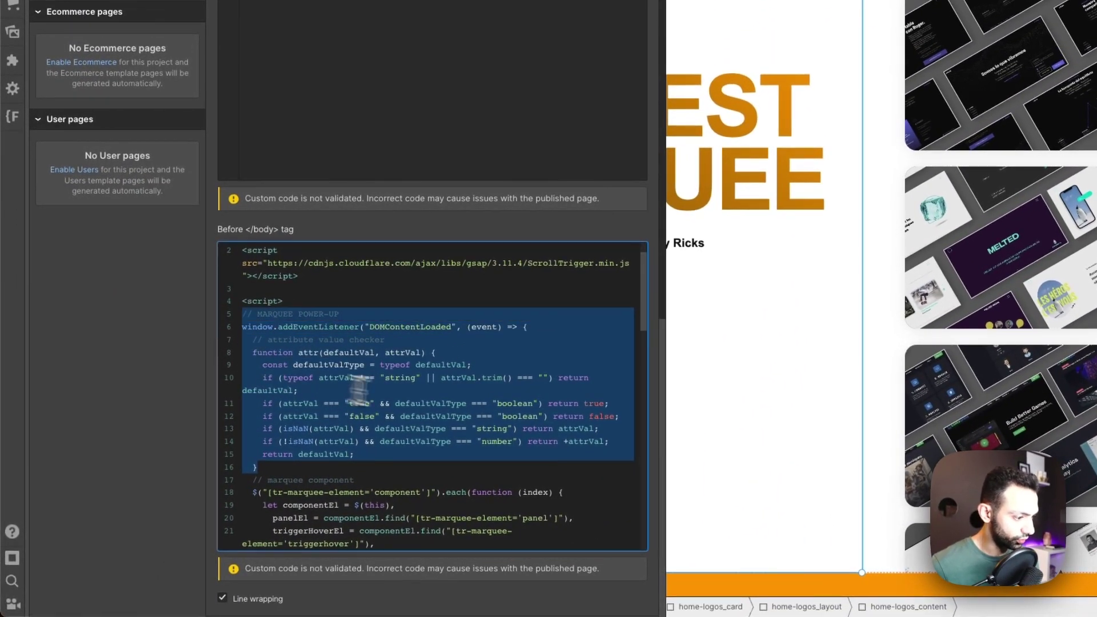
pyautogui.doubleClick(445, 403)
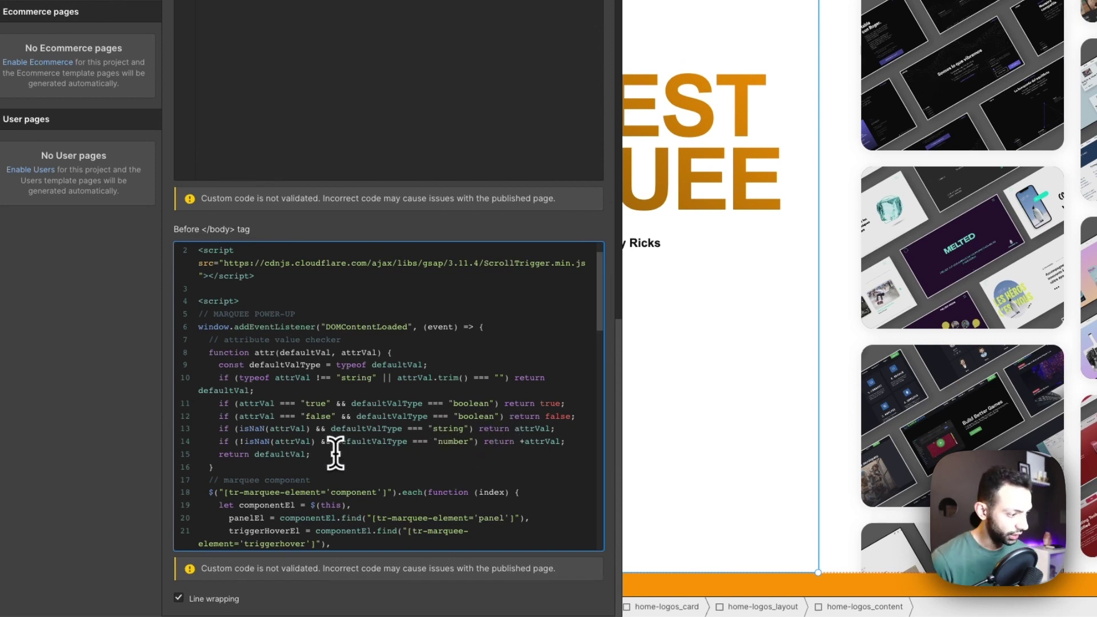
# Review the attr function and the line 20 panel lookup, then close Home settings.
pyautogui.moveTo(267, 467); pyautogui.dragTo(176, 360)
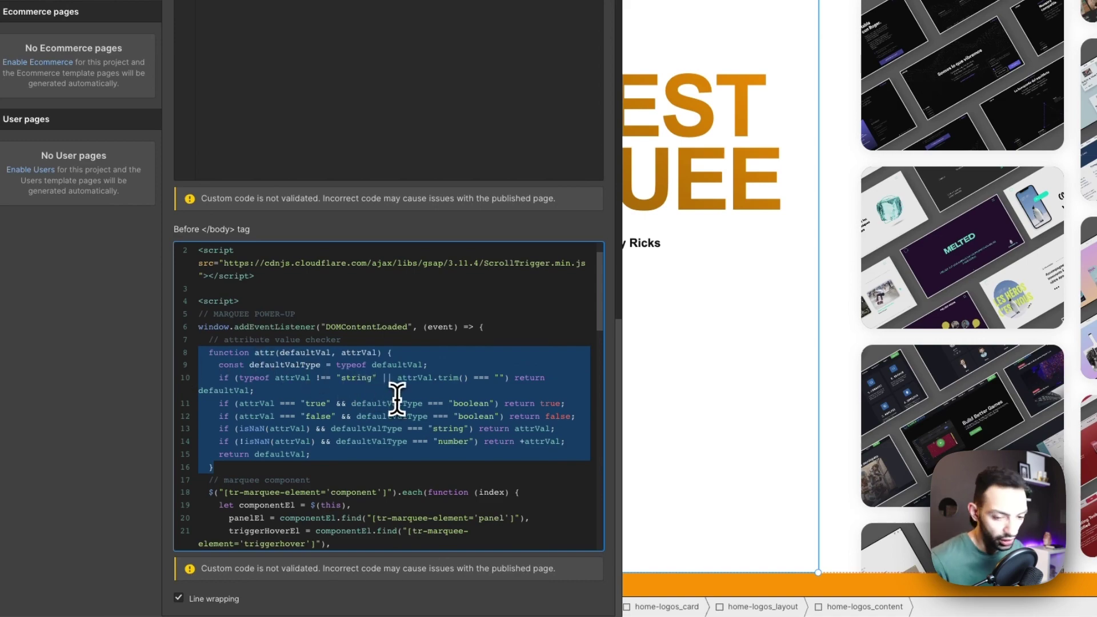
pyautogui.scroll(-3, 397, 399)
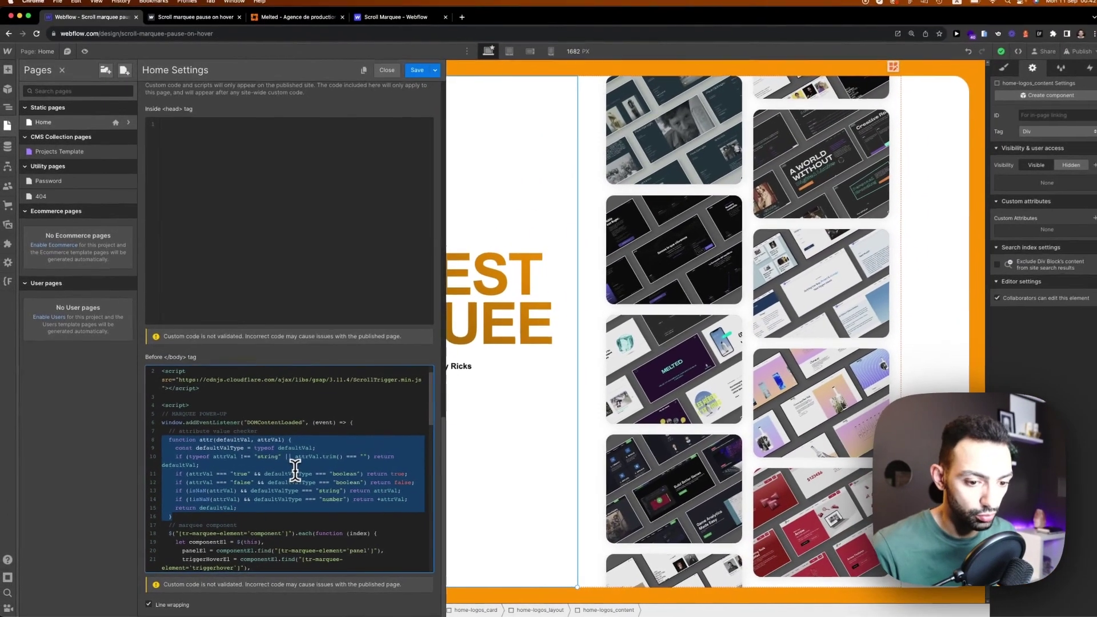
pyautogui.scroll(-5, 293, 470)
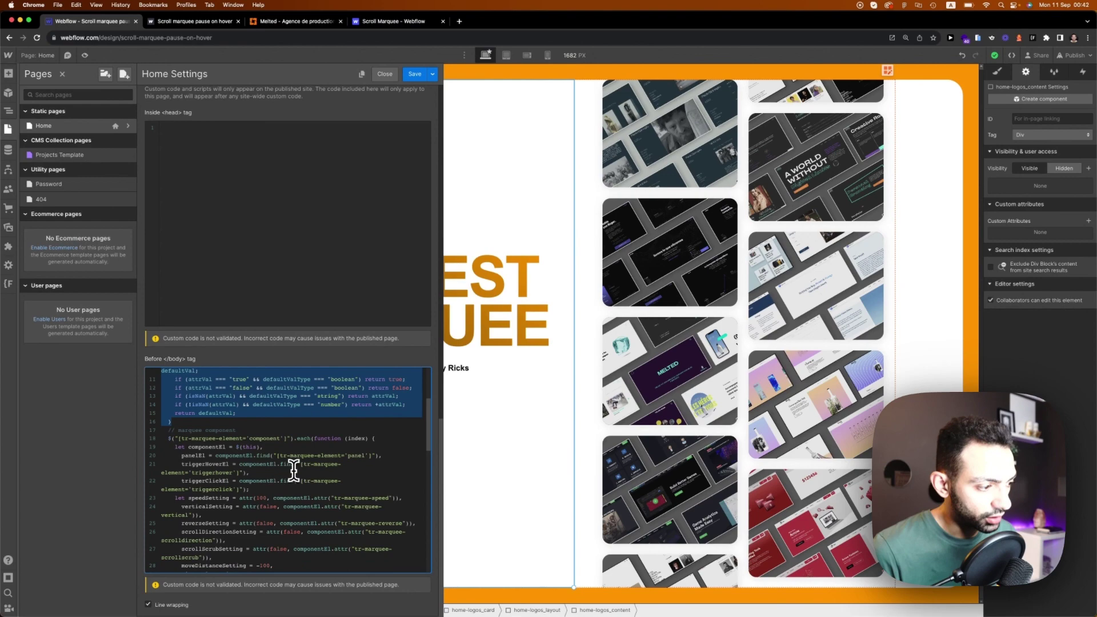
pyautogui.scroll(-1, 267, 457)
pyautogui.click(323, 411)
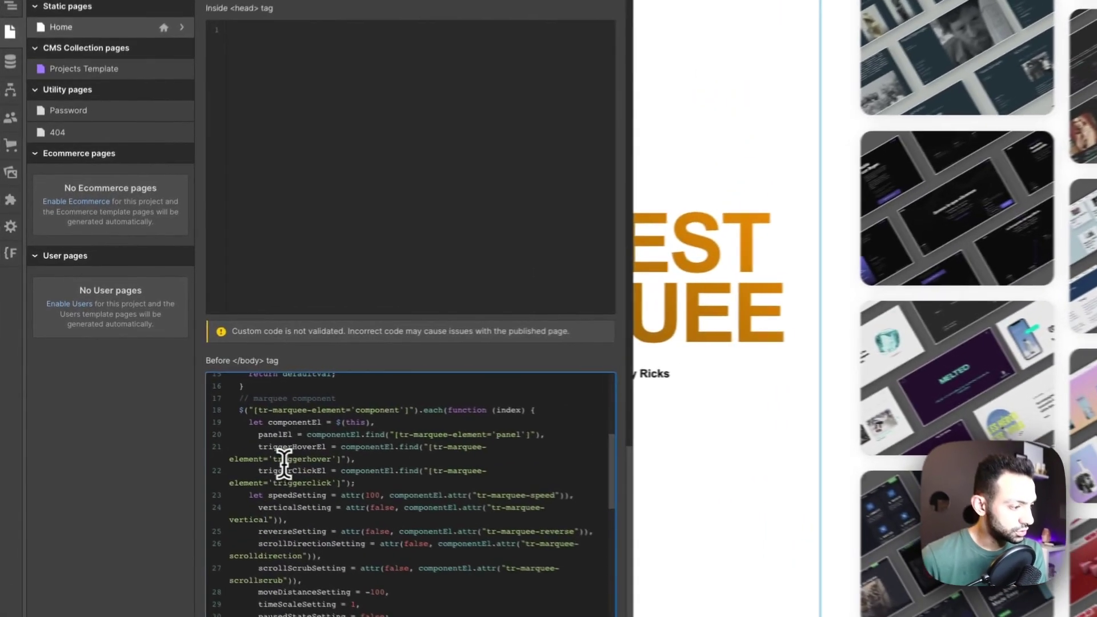
pyautogui.click(191, 427)
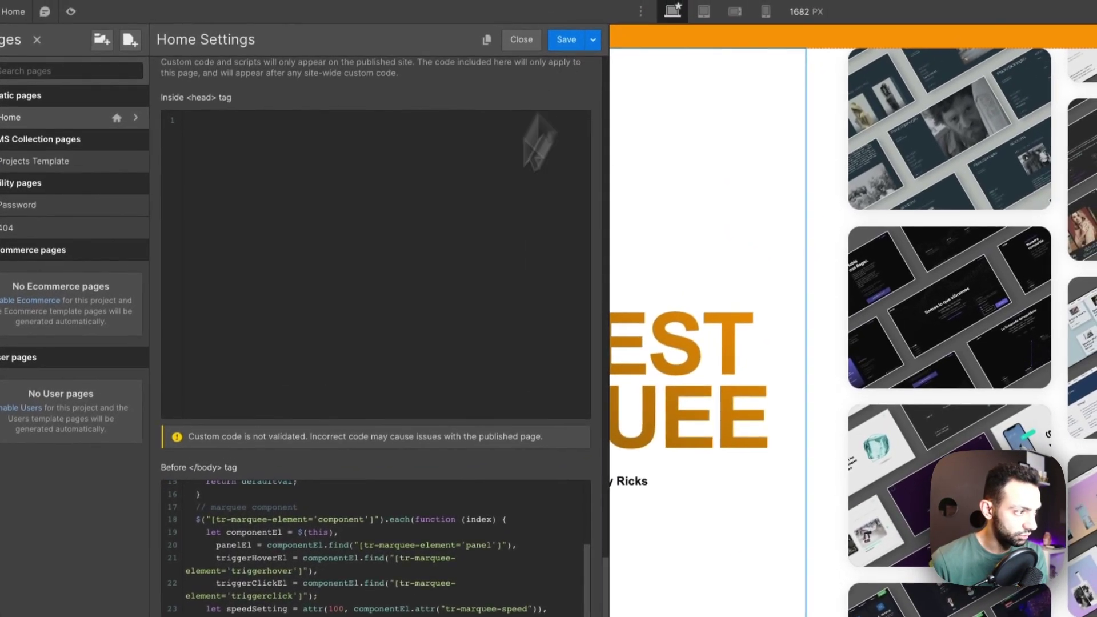
pyautogui.click(522, 39)
# Inspect the marquee-logos_wrapper's tr-marquee-element="triggerhover" attribute, then show the site pages list.
pyautogui.click(573, 245)
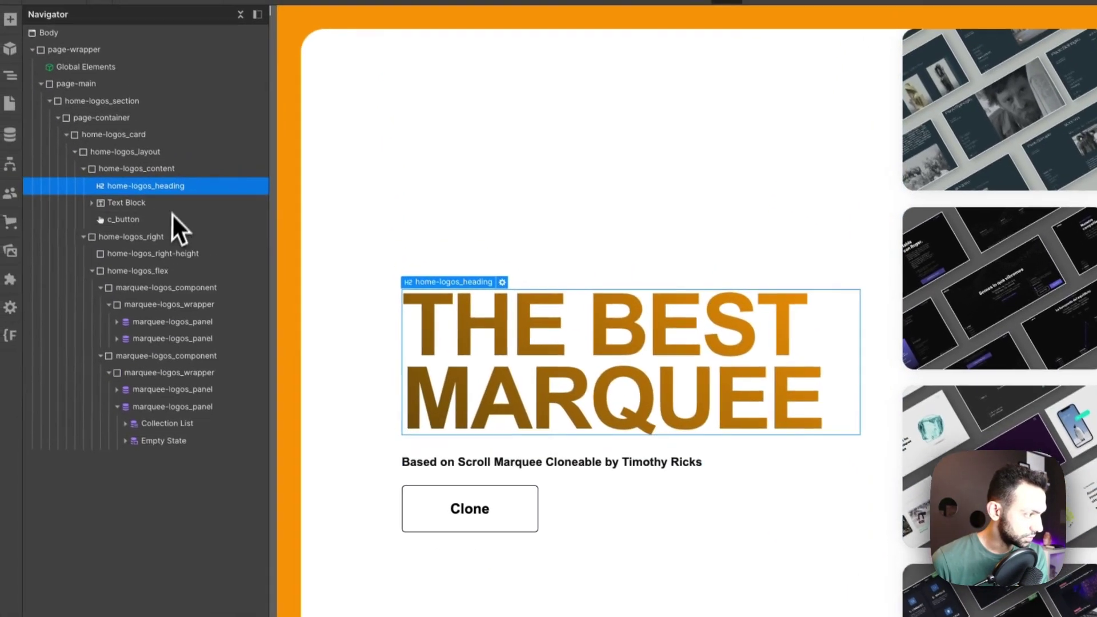
pyautogui.click(204, 308)
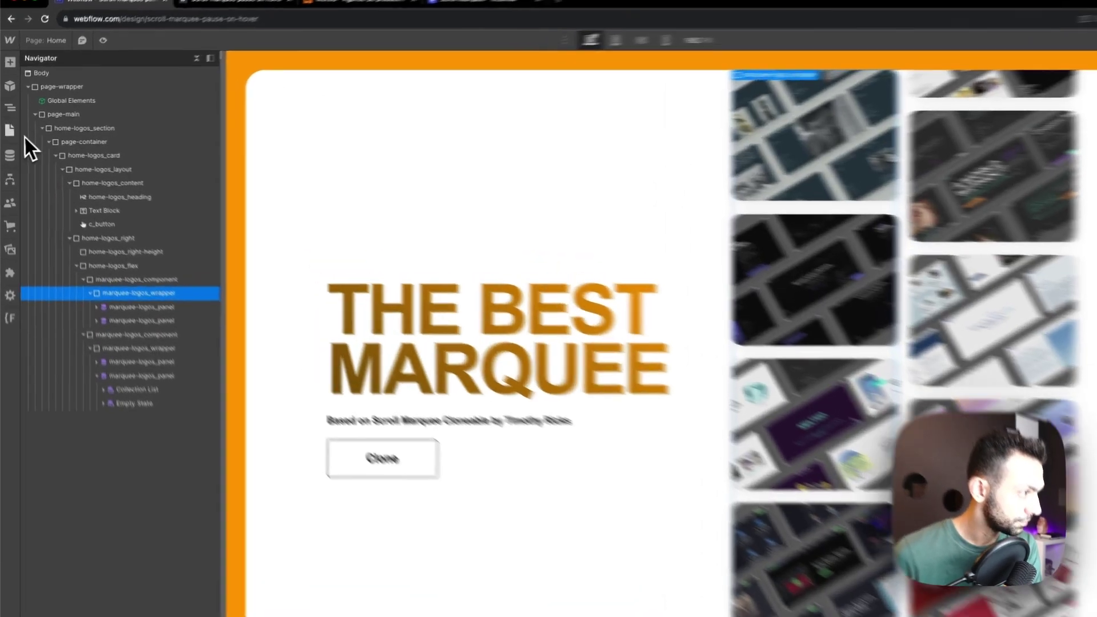
pyautogui.click(8, 129)
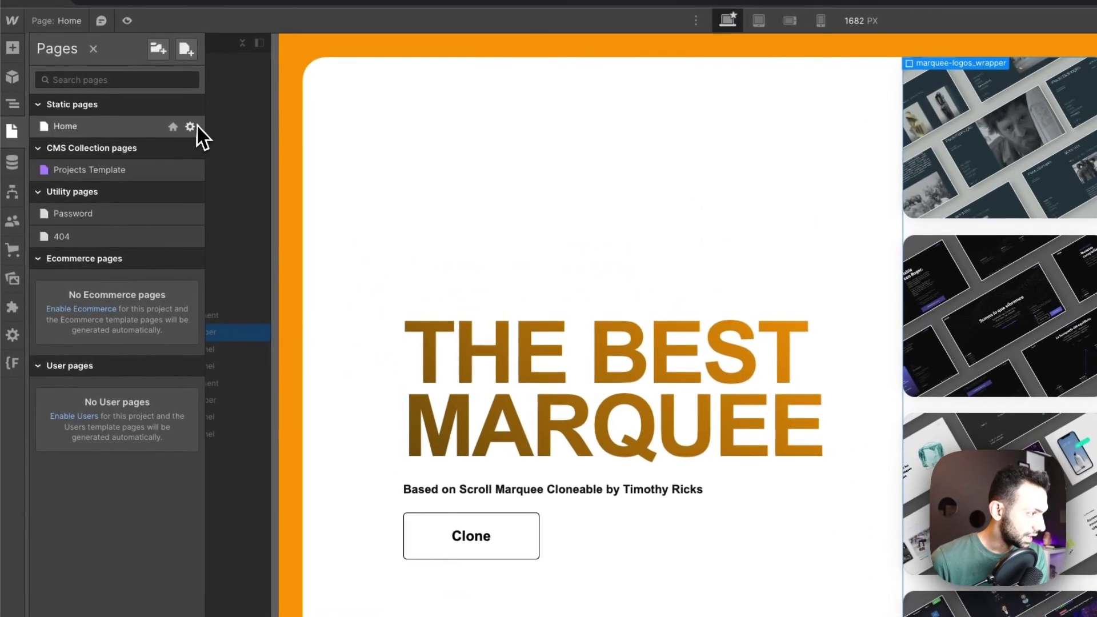
# Open the Home page settings and read the speedSetting and triggerClickEl lines of the script.
pyautogui.click(190, 127)
pyautogui.scroll(-15, 524, 392)
pyautogui.scroll(5, 516, 397)
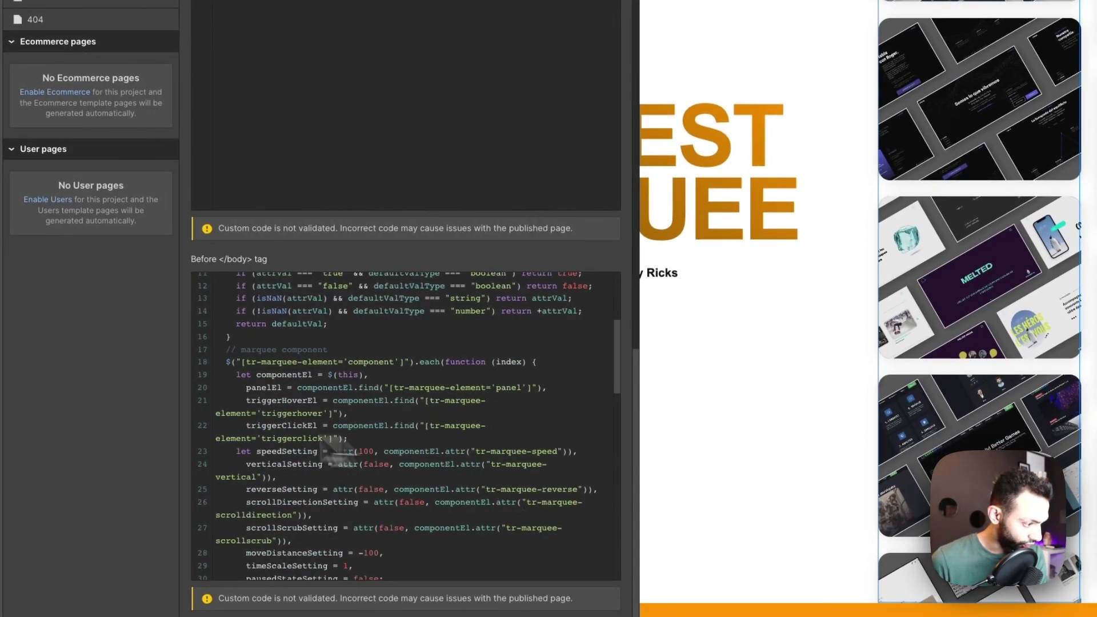
pyautogui.doubleClick(263, 449)
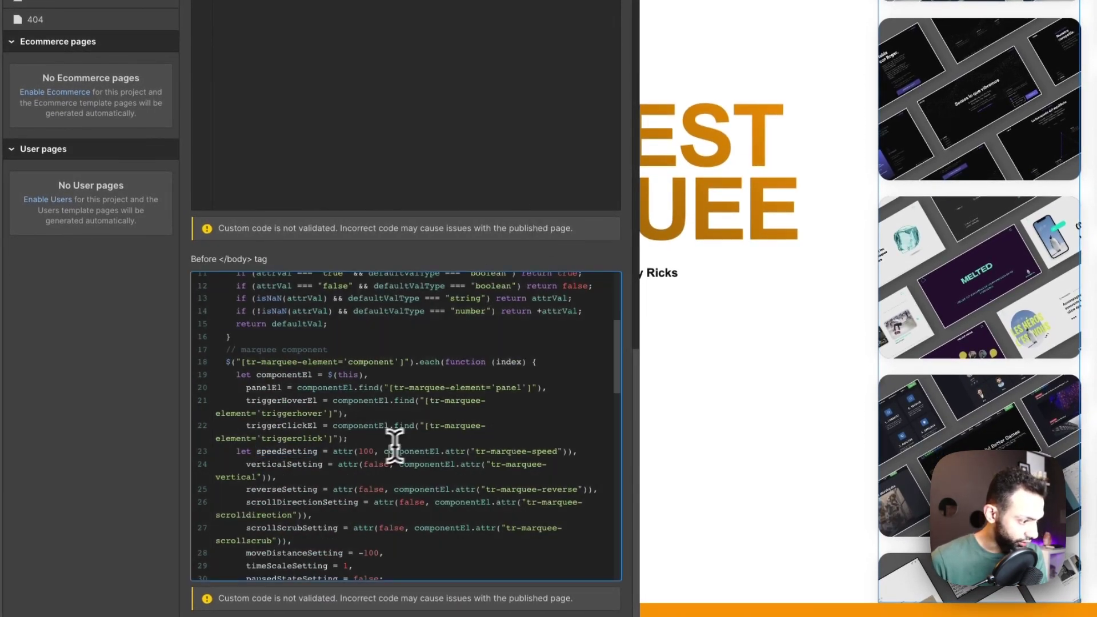
pyautogui.tripleClick(463, 430)
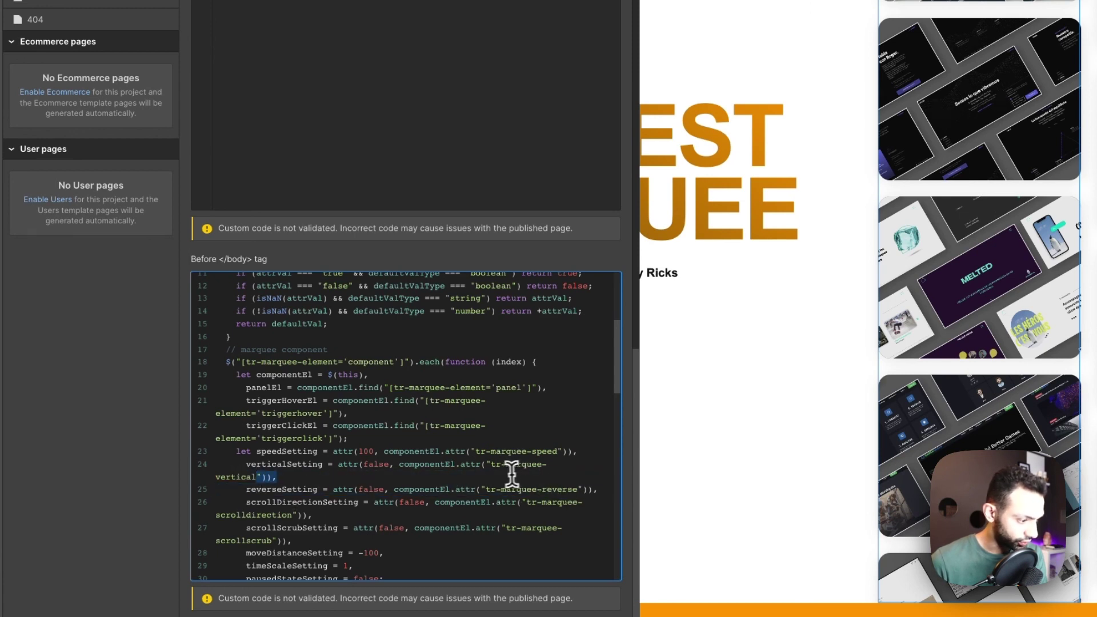
# Read the tr-marquee-scrolldirection setting, then view the published marquee site.
pyautogui.scroll(-2, 505, 503)
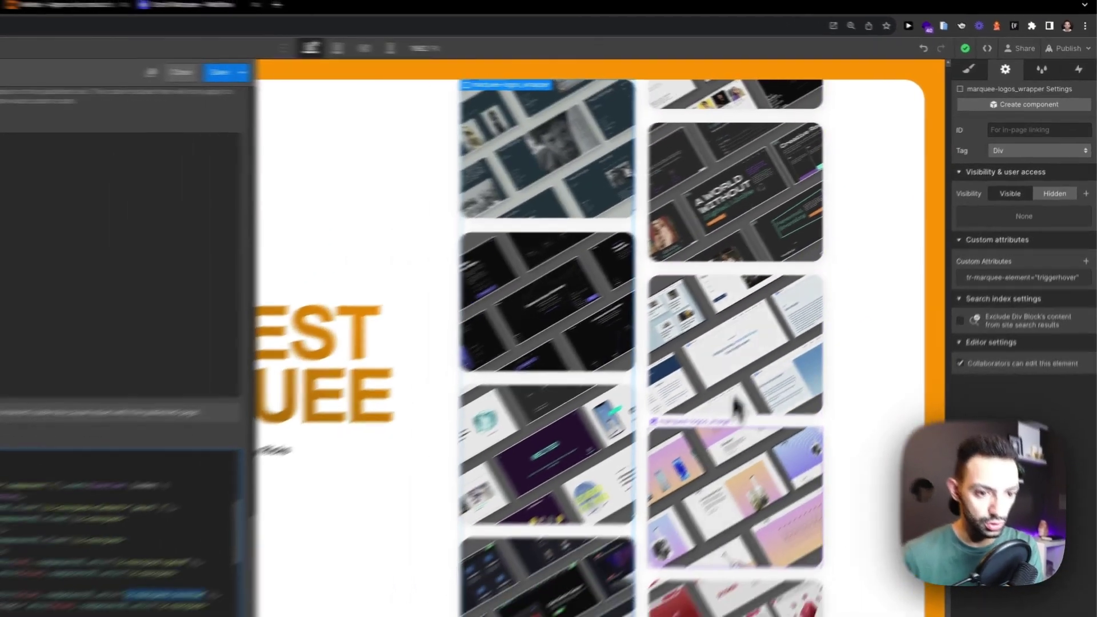
pyautogui.scroll(-3, 321, 448)
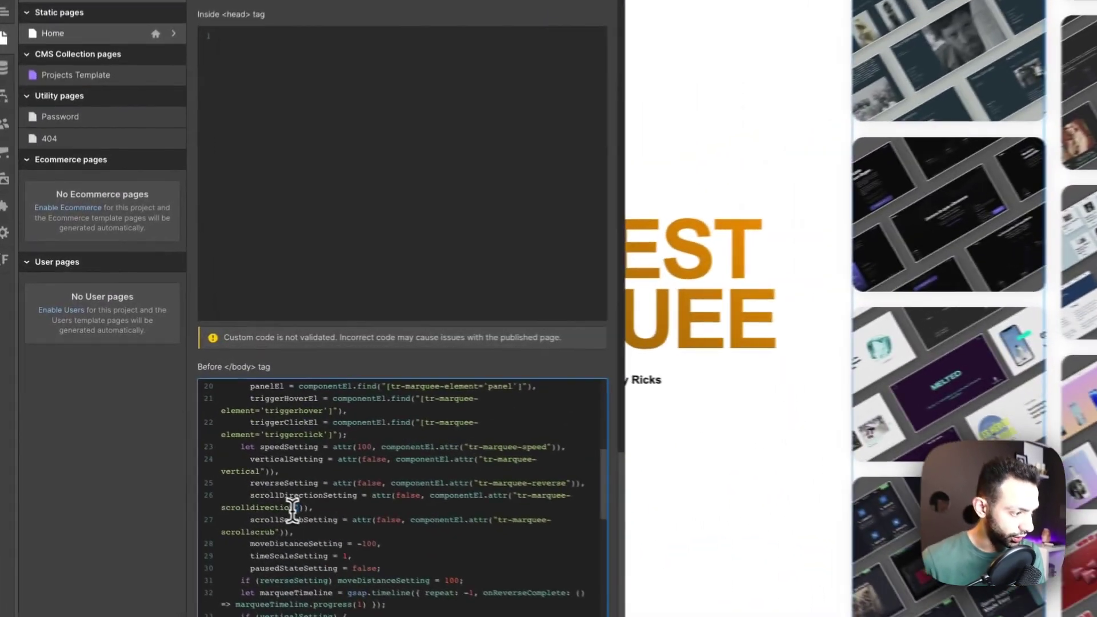
pyautogui.moveTo(213, 457); pyautogui.dragTo(369, 448)
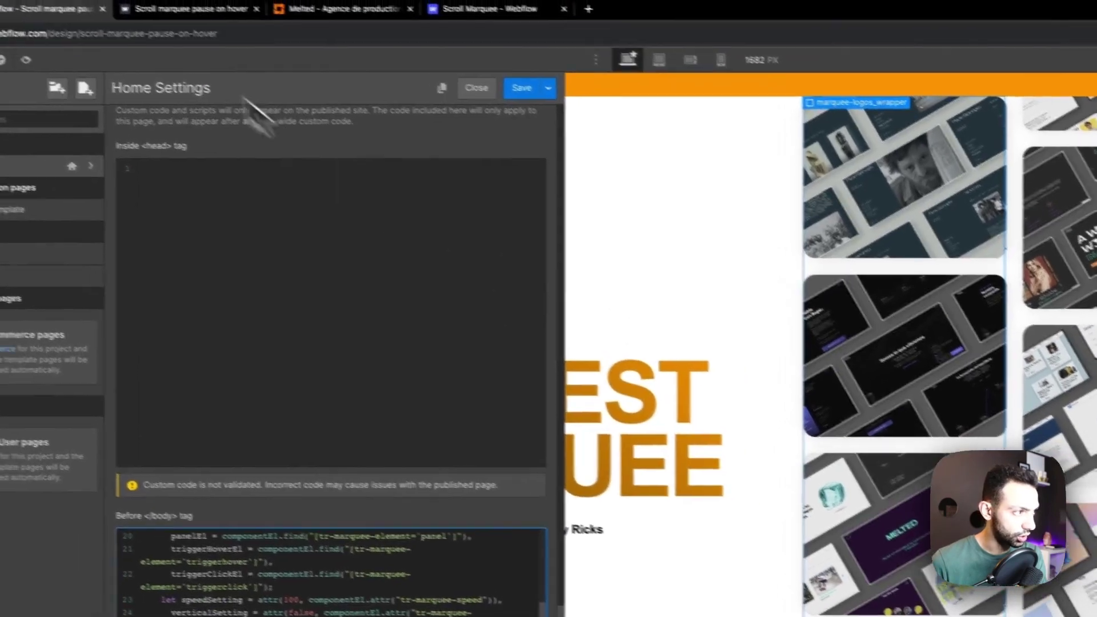
pyautogui.click(240, 8)
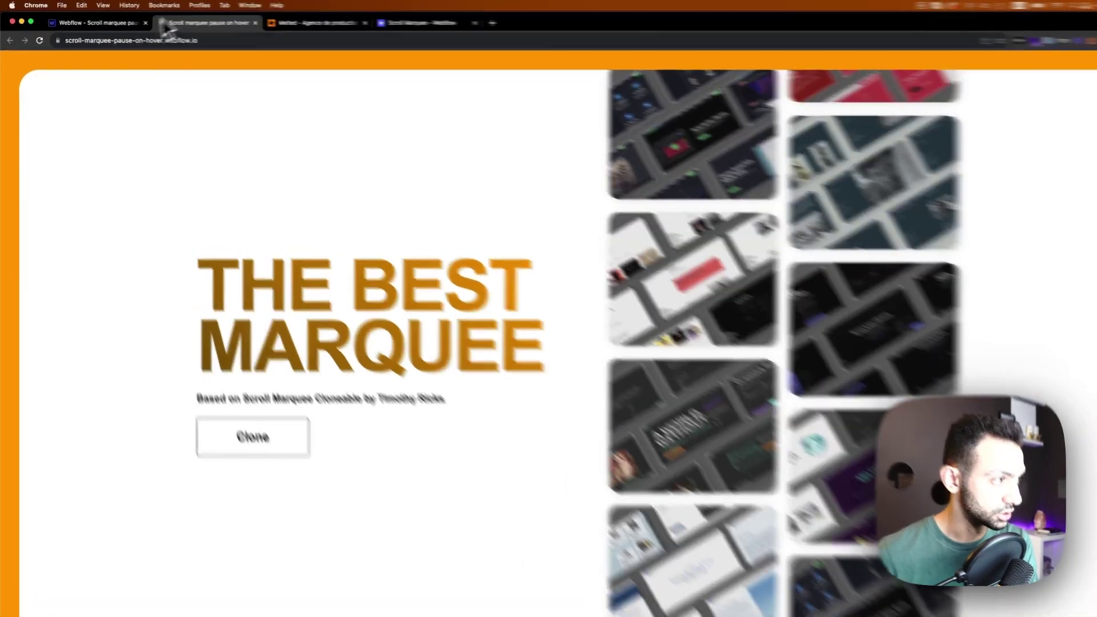
# Switch from the published marquee page back to the Webflow designer's Home custom code.
pyautogui.click(114, 24)
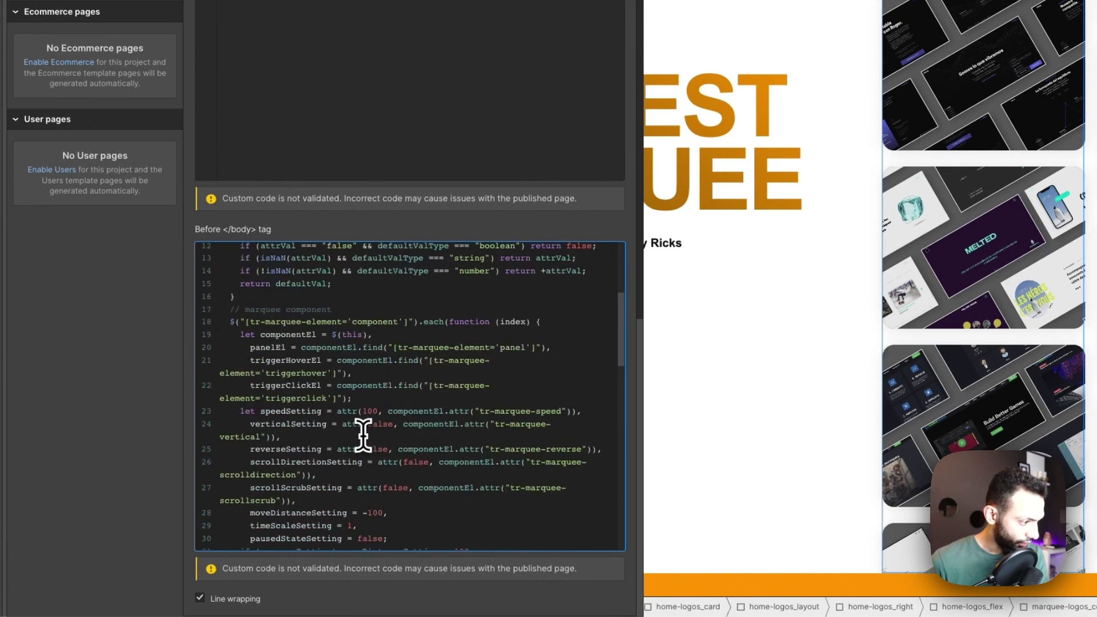
pyautogui.scroll(-2, 360, 436)
# Change scrubObject on line 40 of the Before </body> script from 1 to 0.5.
pyautogui.moveTo(310, 381); pyautogui.dragTo(220, 257)
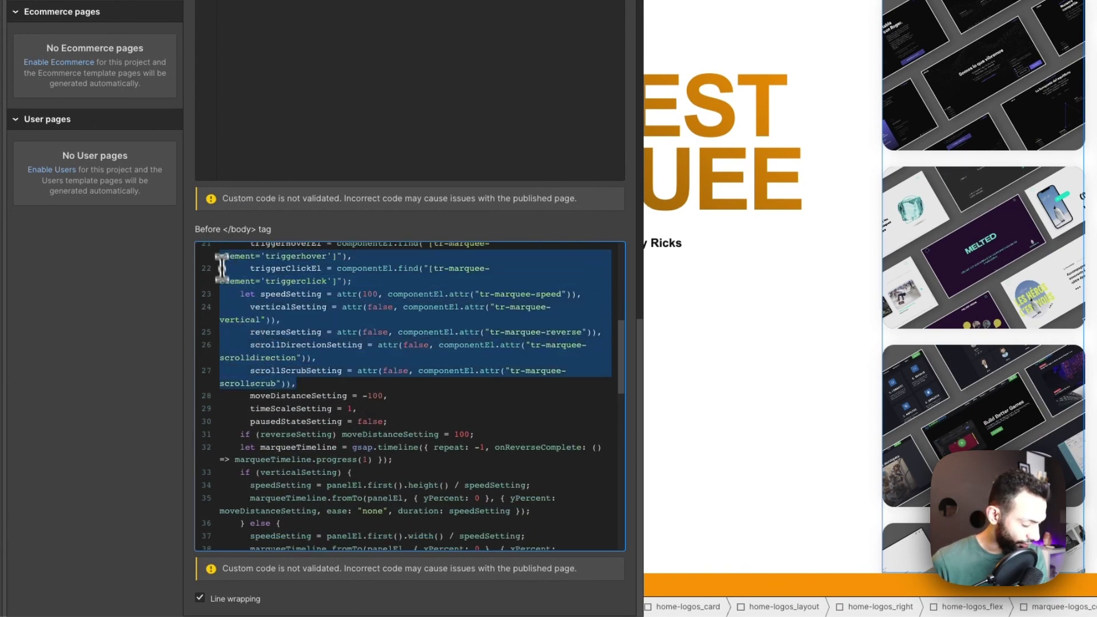
pyautogui.scroll(1, 220, 257)
pyautogui.click(355, 384)
pyautogui.scroll(-5, 366, 417)
pyautogui.scroll(3, 376, 438)
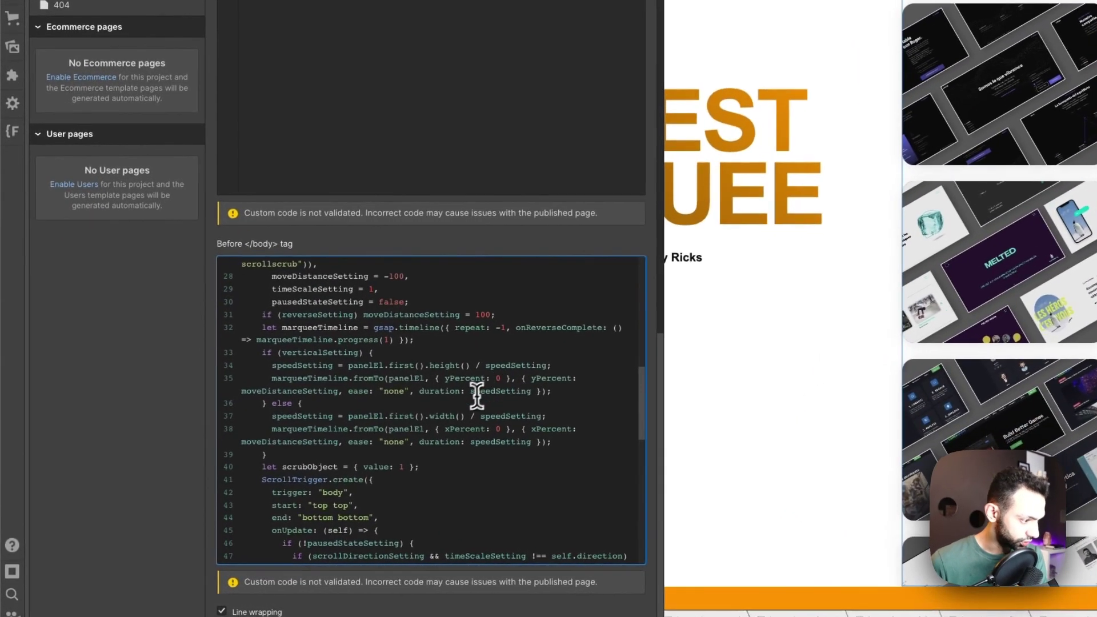
pyautogui.click(325, 469)
pyautogui.scroll(-1, 489, 407)
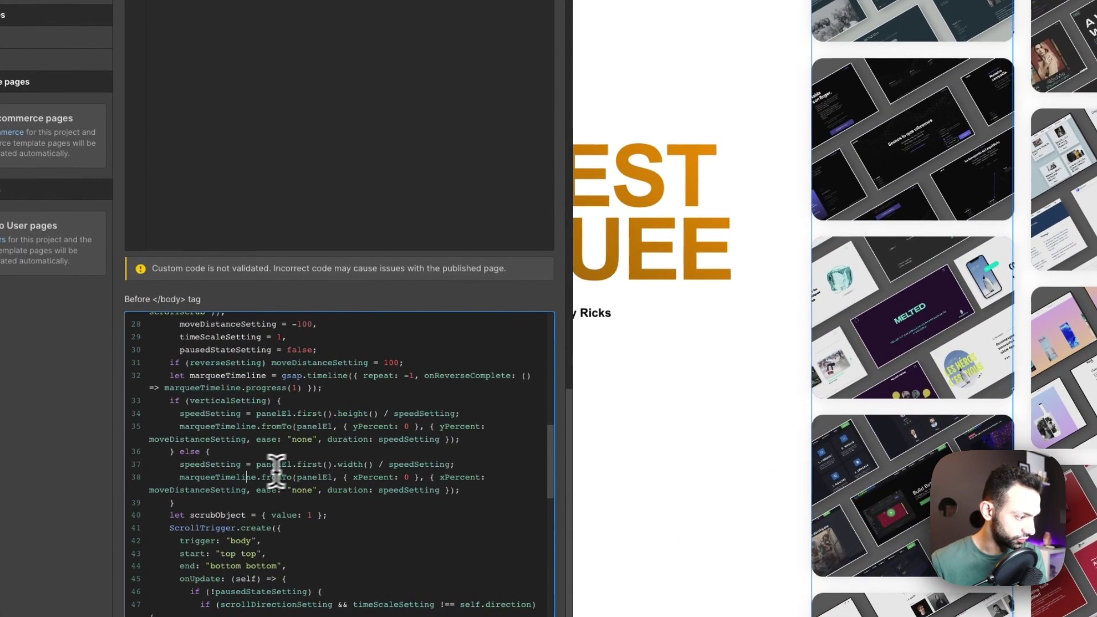
pyautogui.scroll(-3, 361, 466)
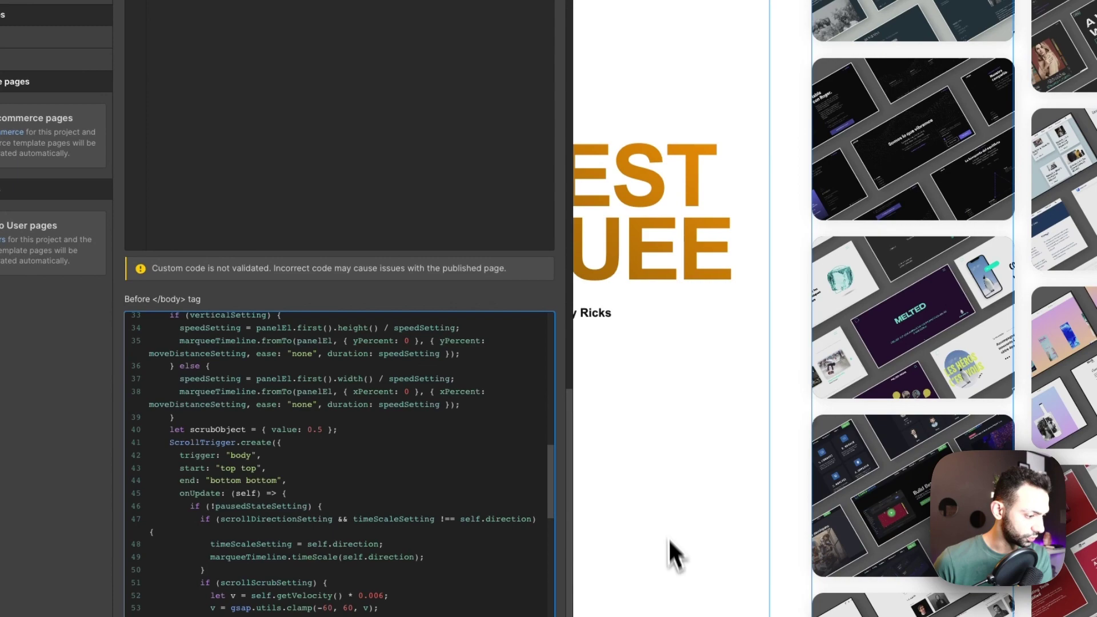
pyautogui.click(350, 495)
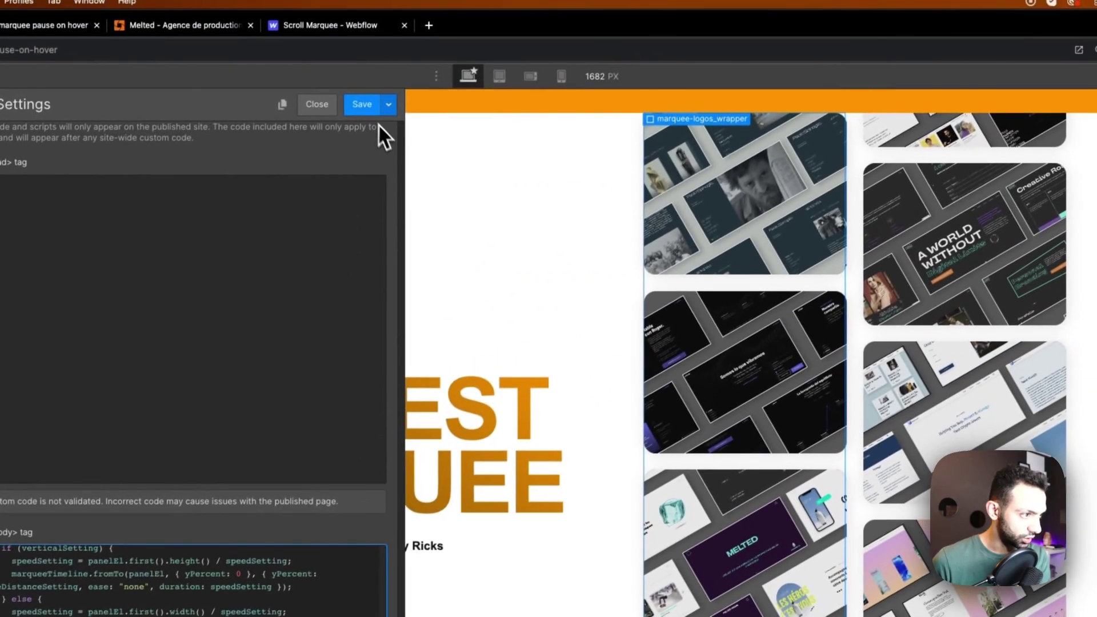
# Save the custom code with the 0.5 scrub value and publish the site to staging.
pyautogui.click(365, 108)
pyautogui.click(1078, 83)
pyautogui.click(1003, 321)
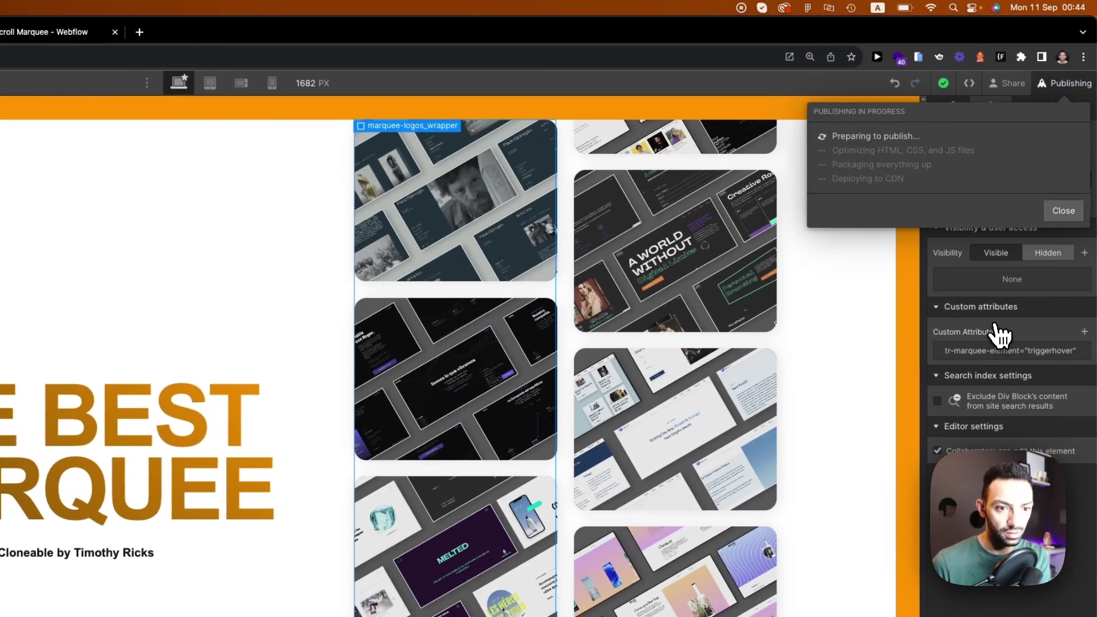
# View the live staging marquee, then open the staging site in a new Chrome tab.
pyautogui.click(135, 7)
pyautogui.click(217, 33)
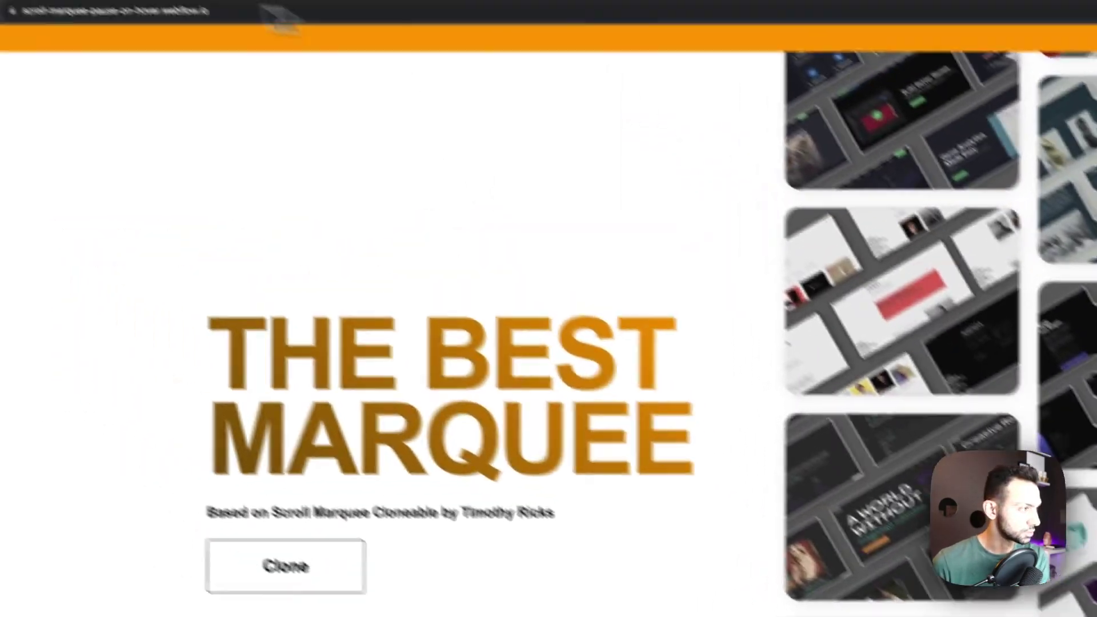
pyautogui.click(124, 34)
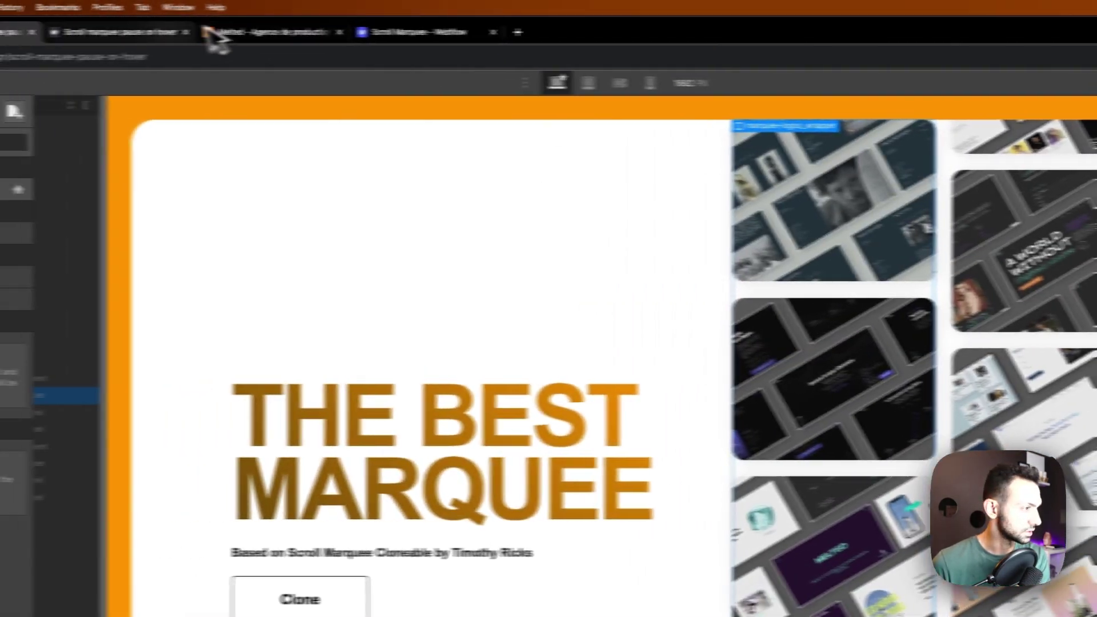
pyautogui.click(215, 36)
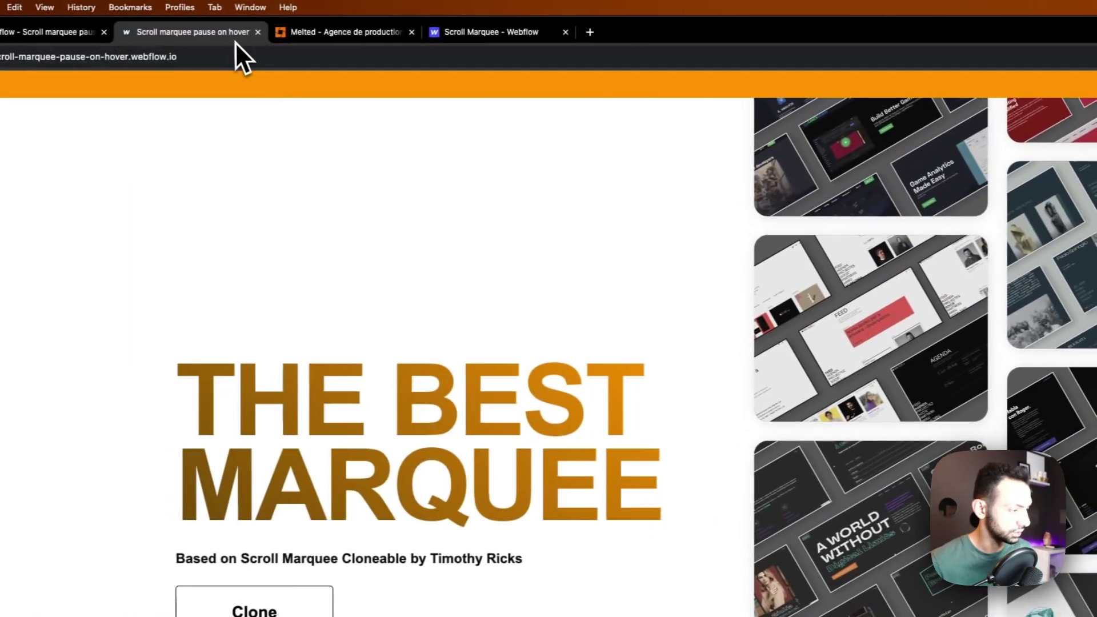
pyautogui.click(109, 34)
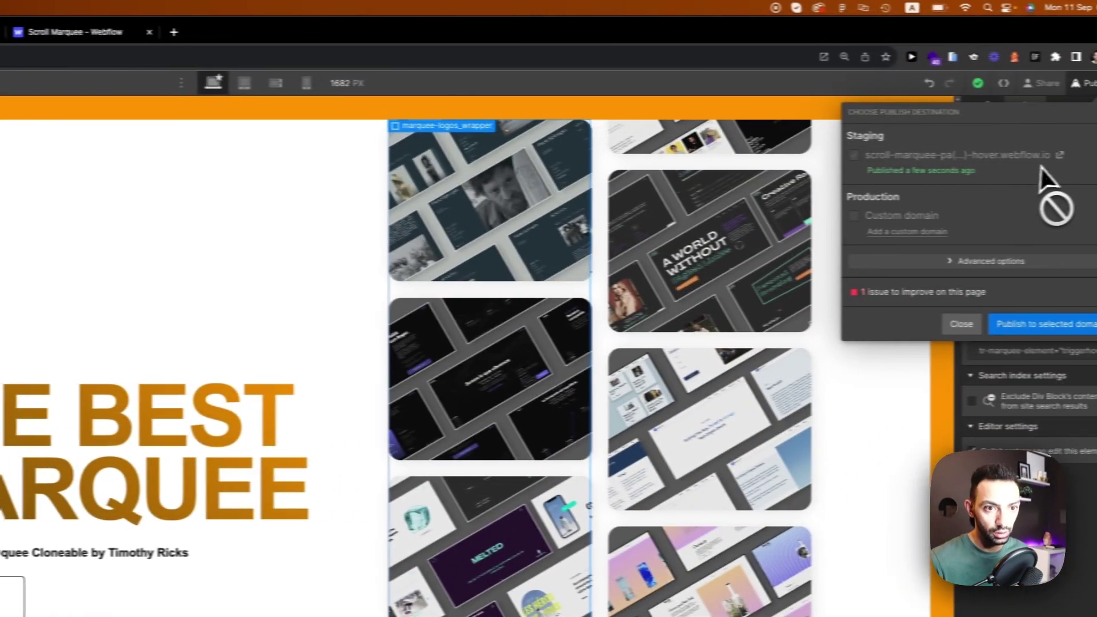
pyautogui.click(1042, 171)
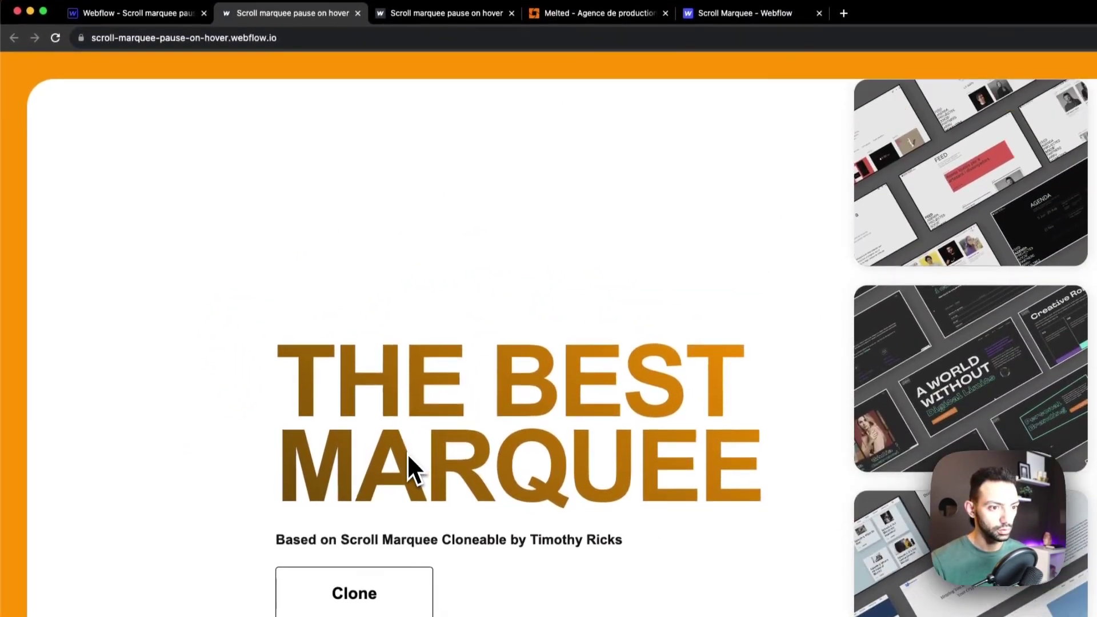
# Leave the live page and go back to the Webflow Designer tab.
pyautogui.click(137, 10)
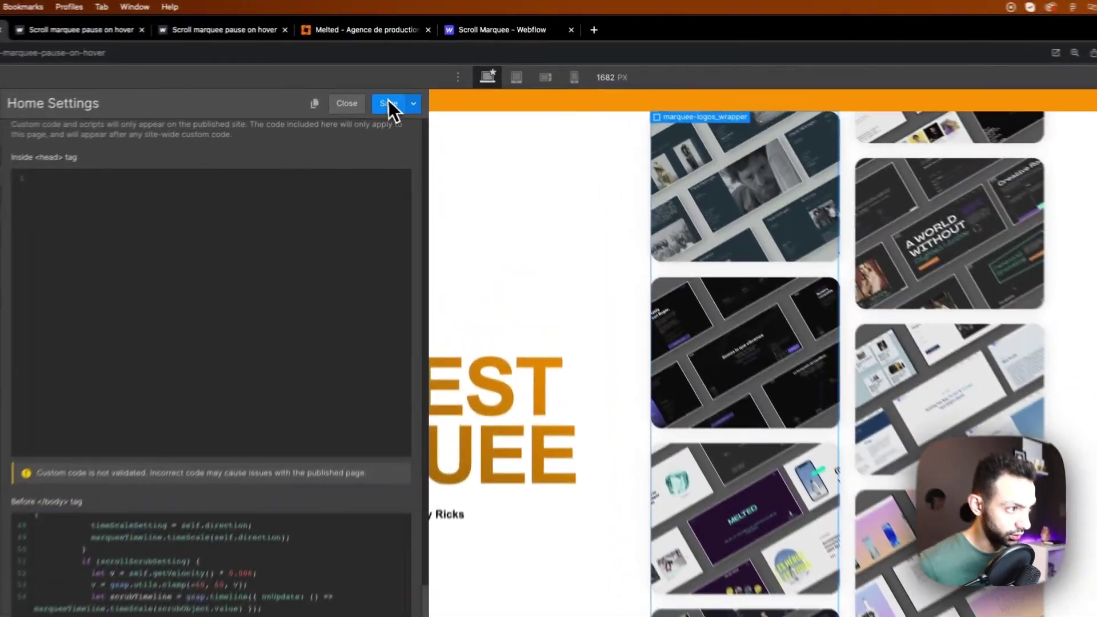
# Save the duration: 1 code edit and republish to the selected domain.
pyautogui.click(415, 74)
pyautogui.click(1073, 55)
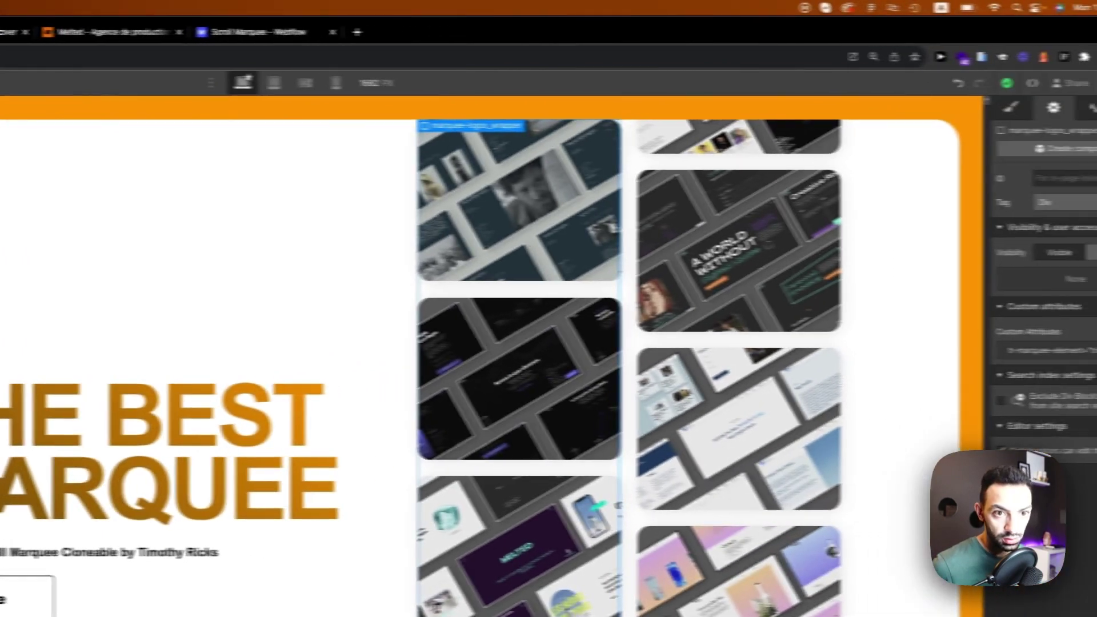
pyautogui.click(1037, 323)
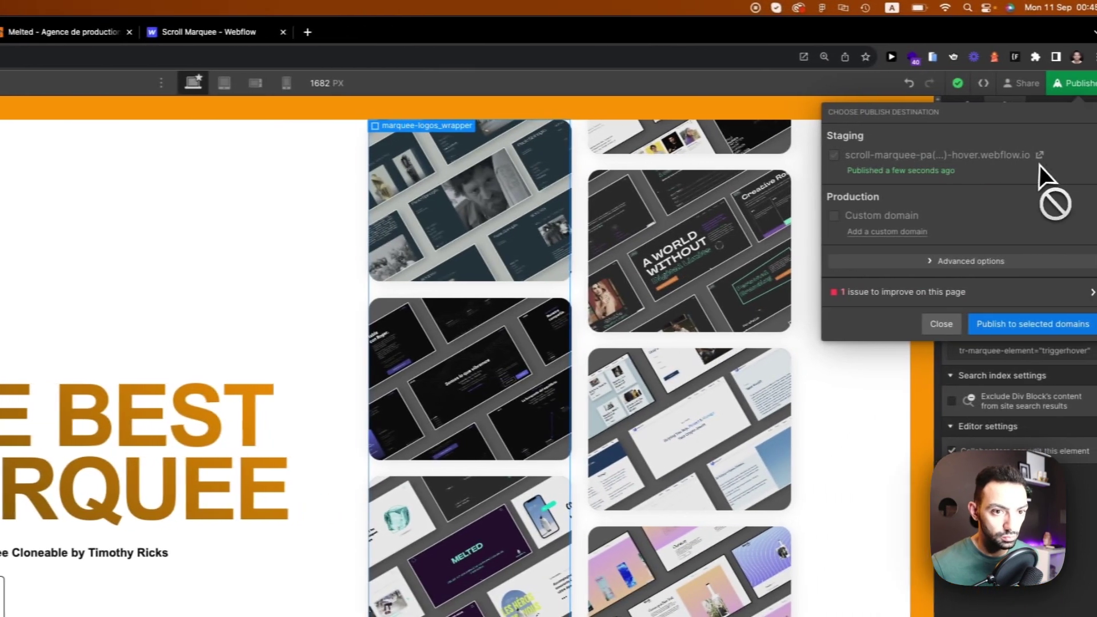
# Open the freshly published staging site and compare it against the other live tab.
pyautogui.click(1036, 155)
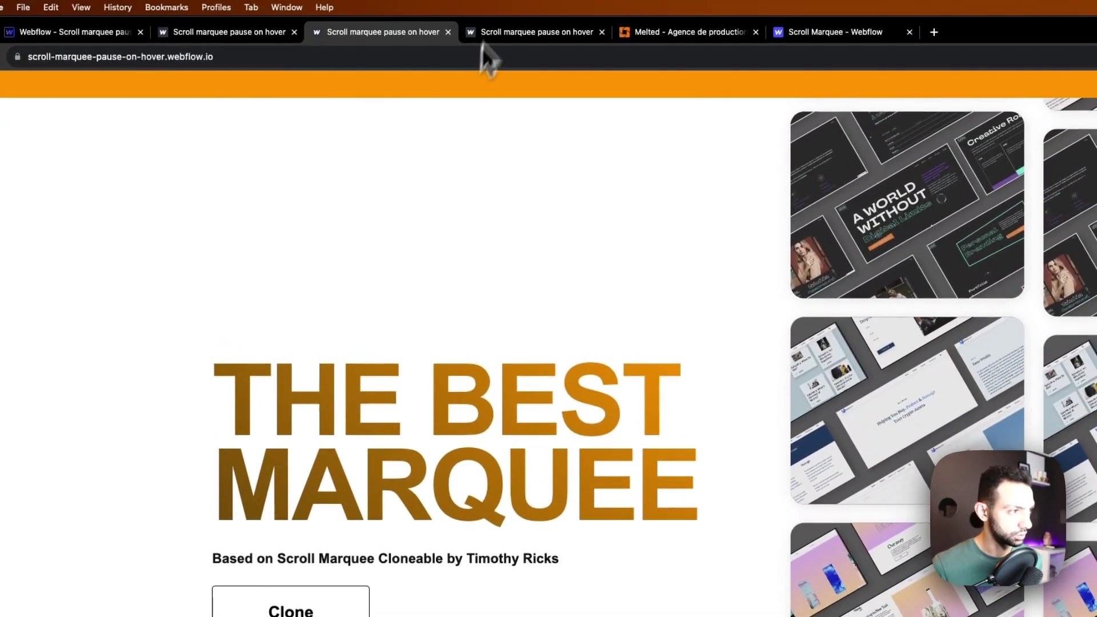
pyautogui.click(505, 35)
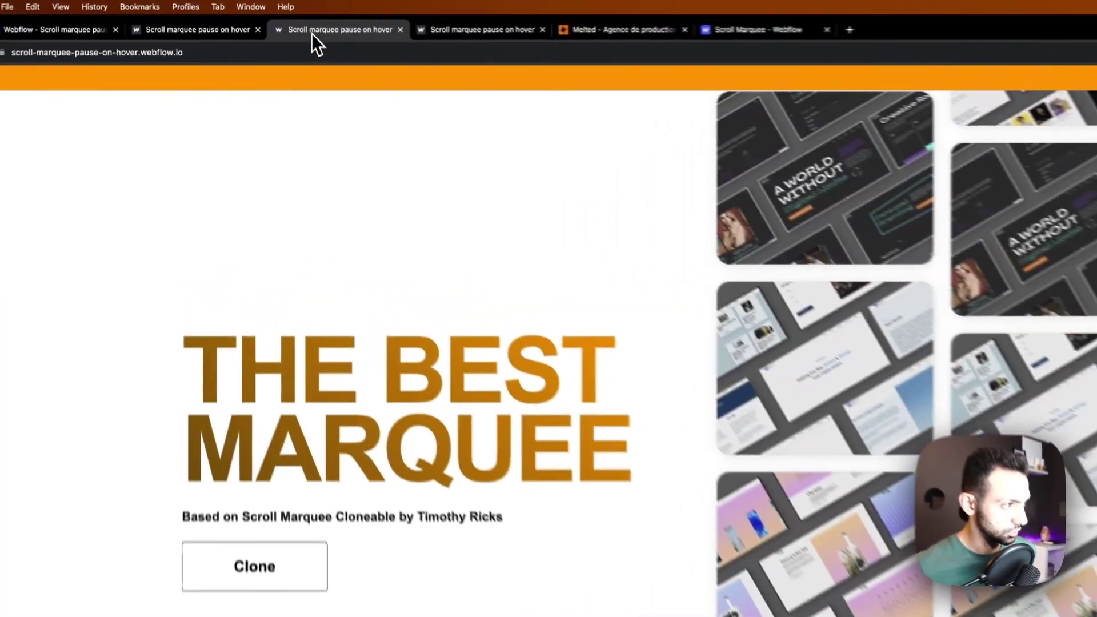
pyautogui.click(297, 21)
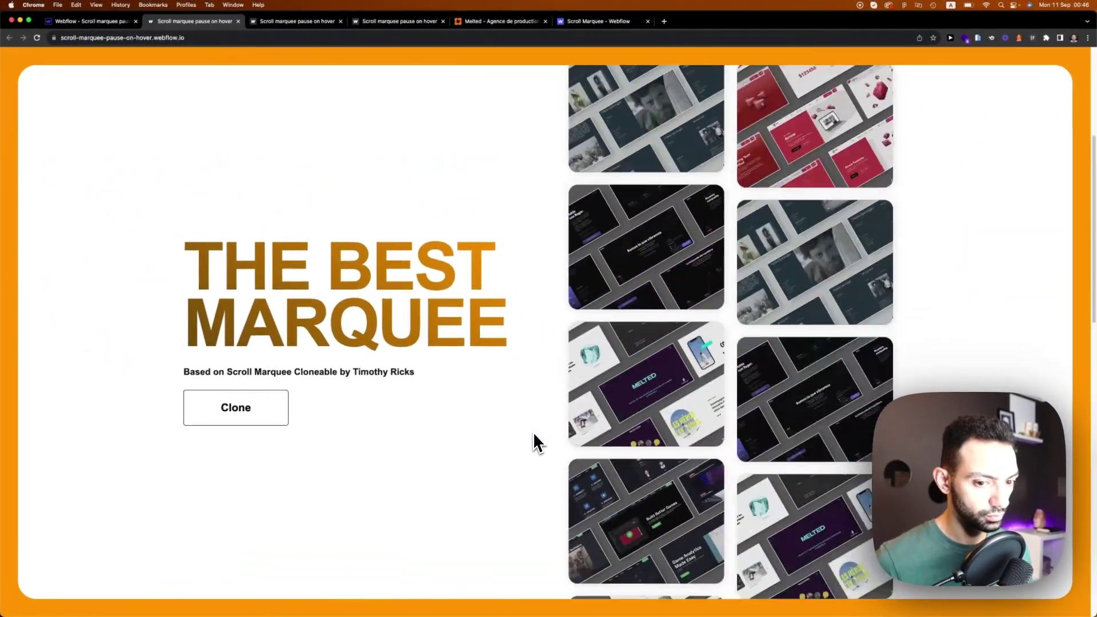
# Select home-logos_section in the Navigator and change its height from 300 VH to 500 VH.
pyautogui.click(89, 21)
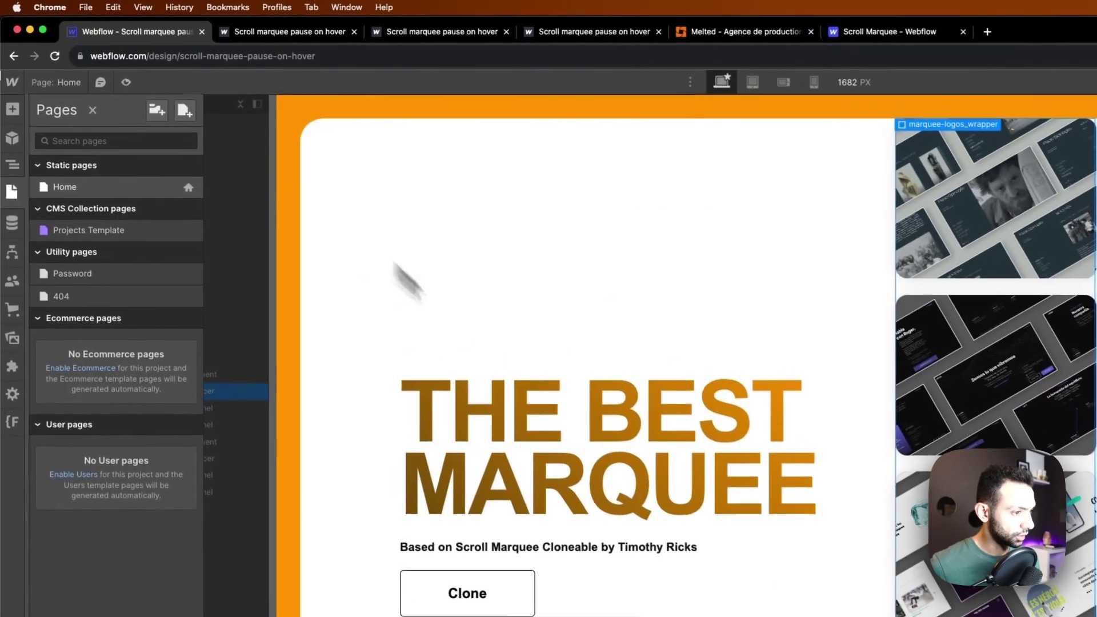
pyautogui.press('z')
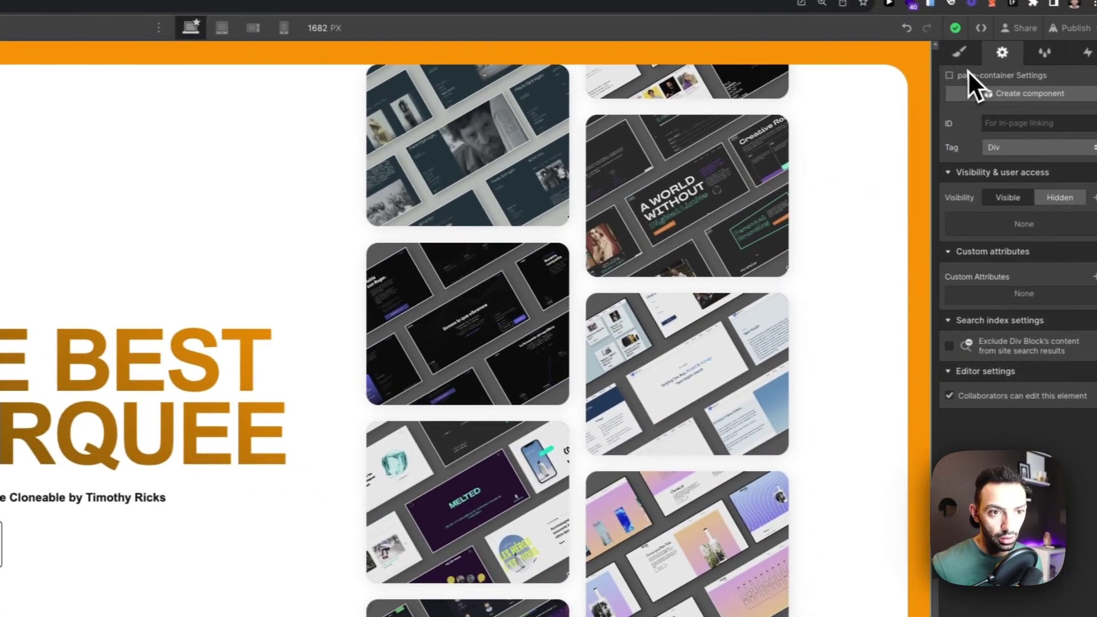
pyautogui.click(1066, 64)
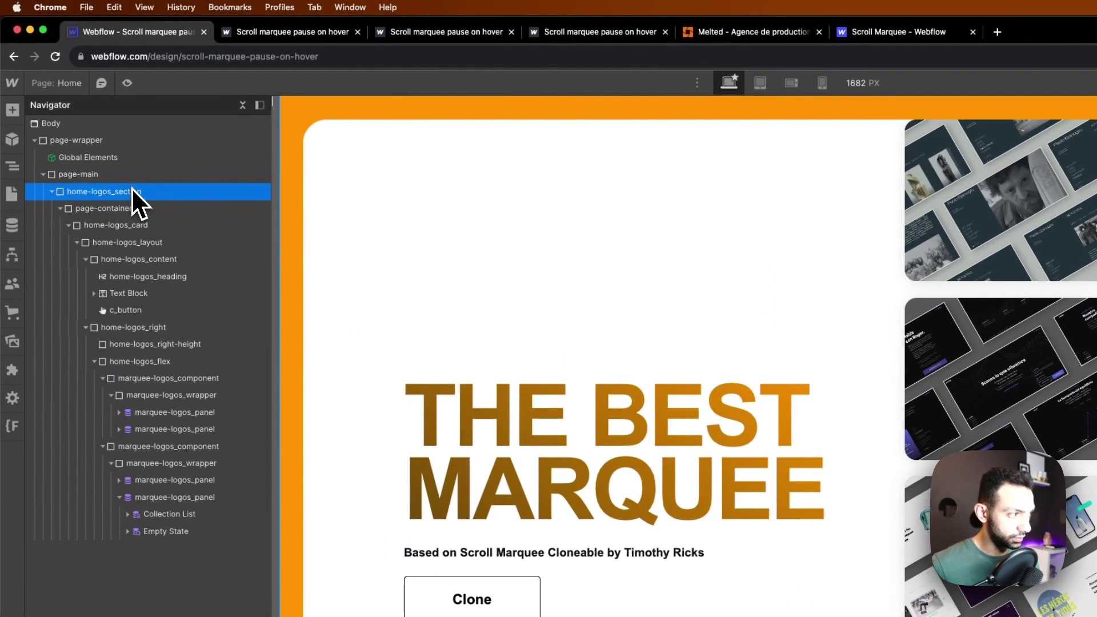
pyautogui.click(136, 176)
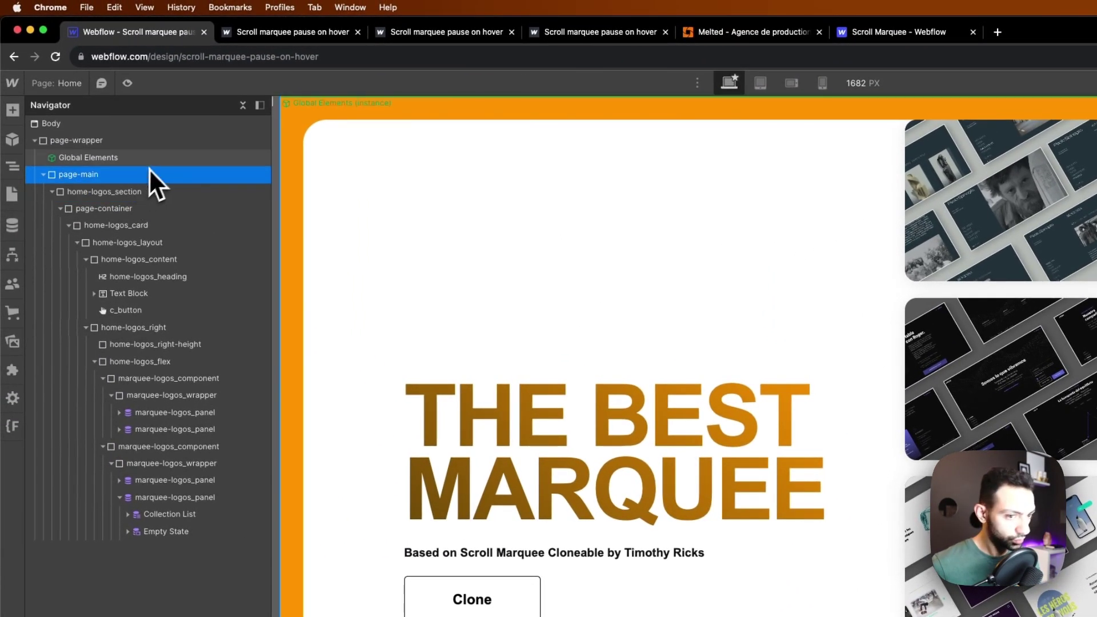
pyautogui.click(153, 195)
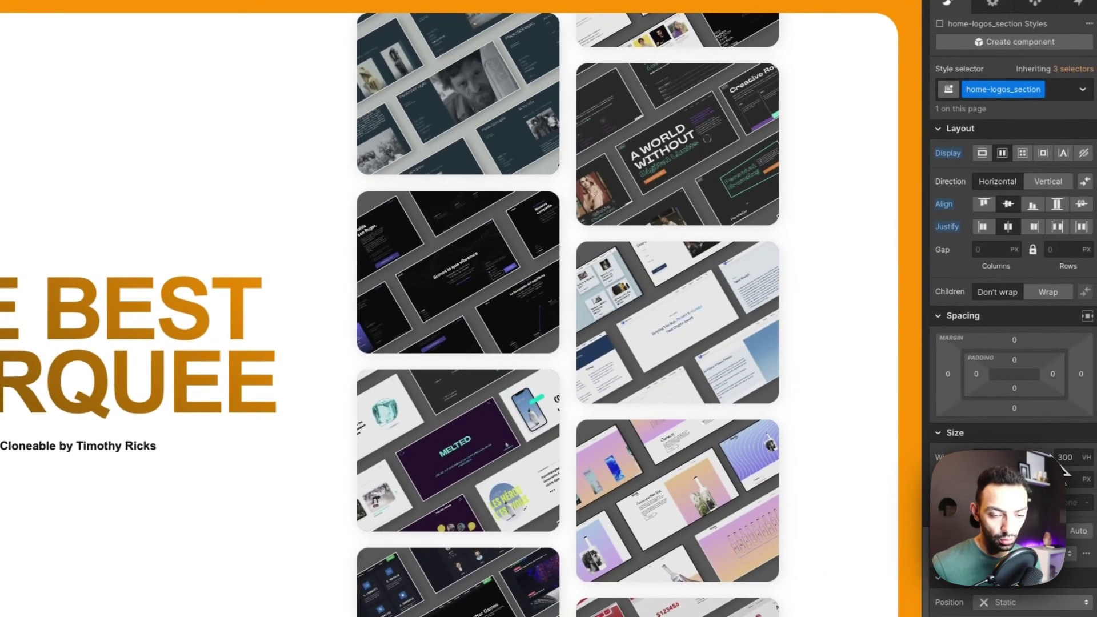
pyautogui.click(1064, 459)
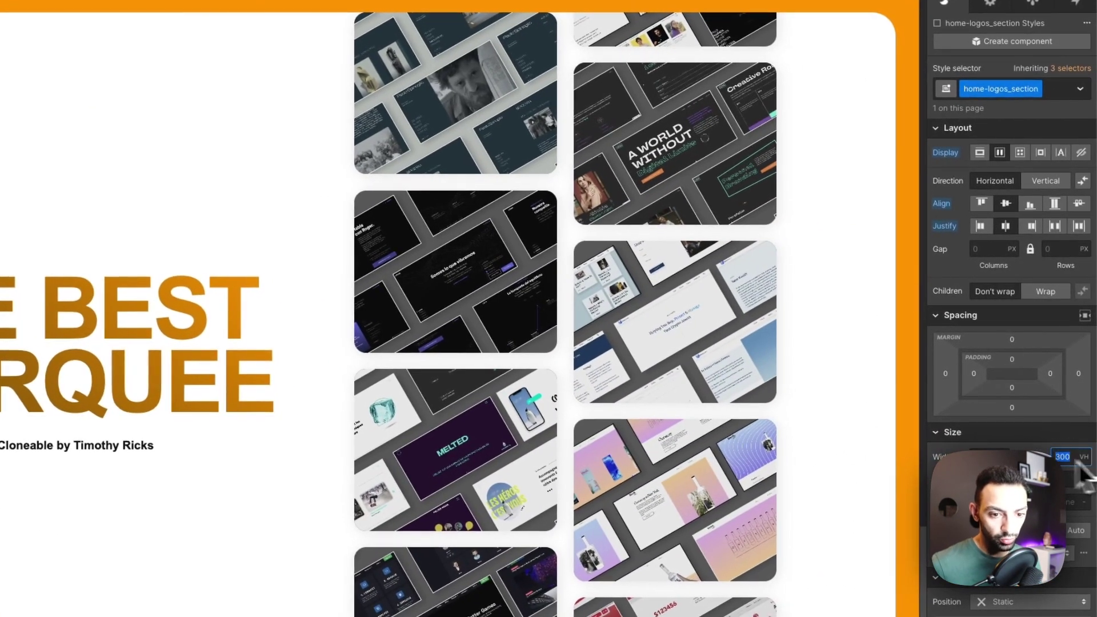
pyautogui.write('500')
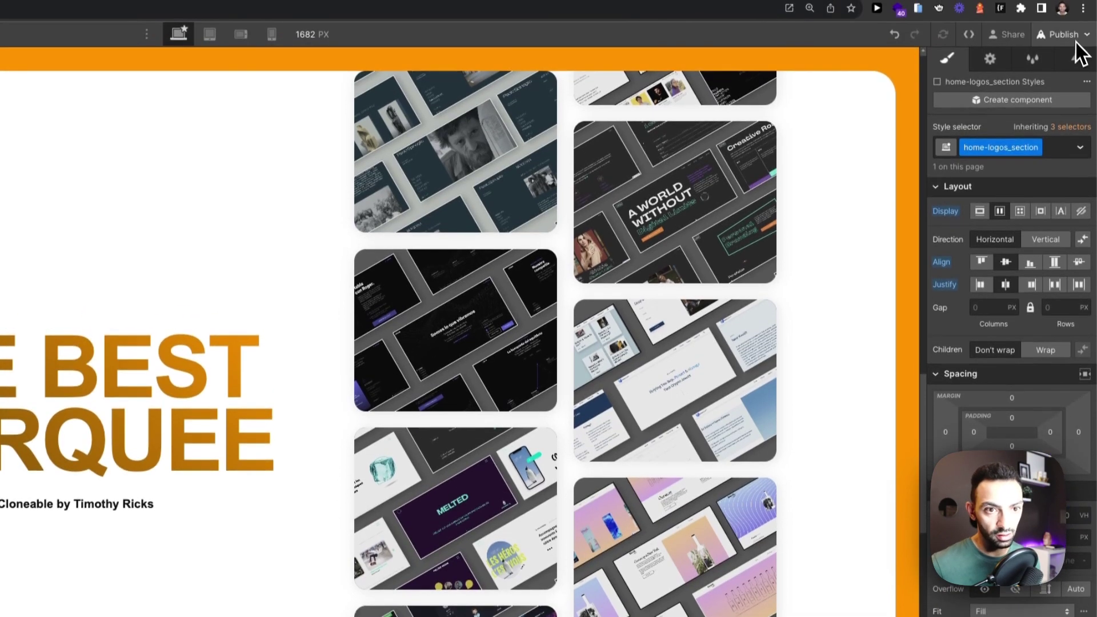
# Republish the site with the 500 VH section and switch to the live staging page.
pyautogui.click(1061, 36)
pyautogui.click(1033, 299)
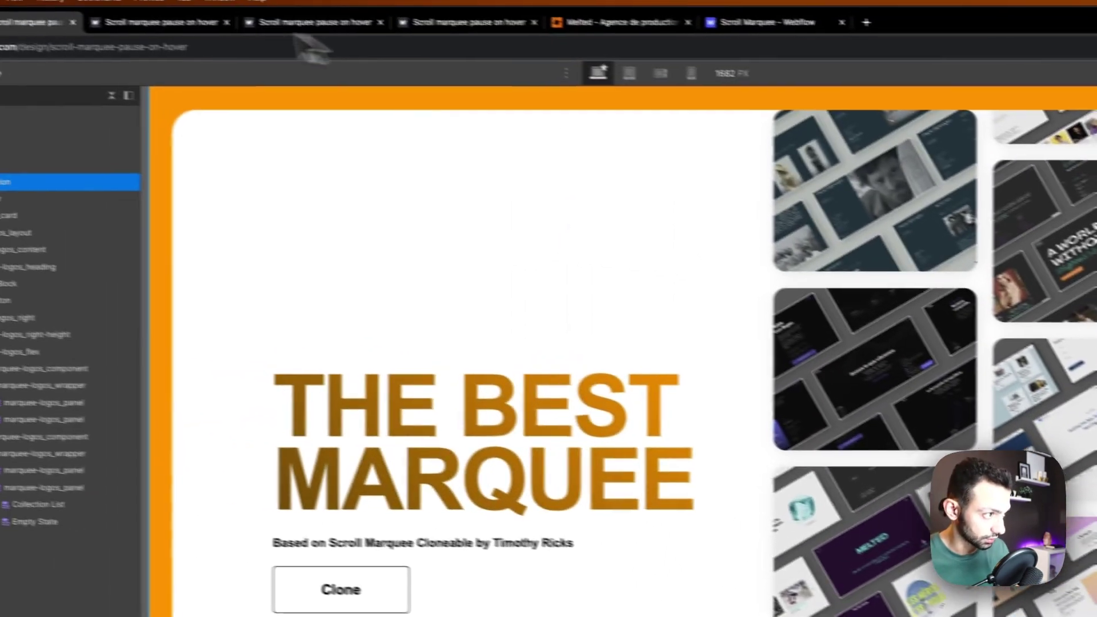
pyautogui.click(150, 22)
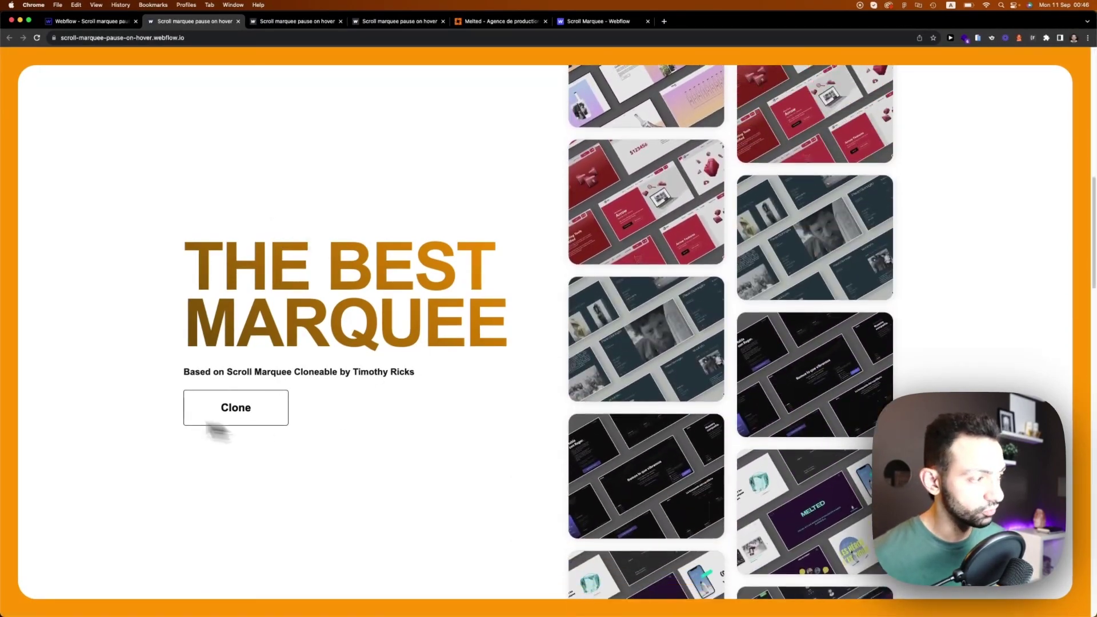
# Scroll the live page down and back up to test the taller marquee, then return to the Designer.
pyautogui.scroll(-10, 427, 433)
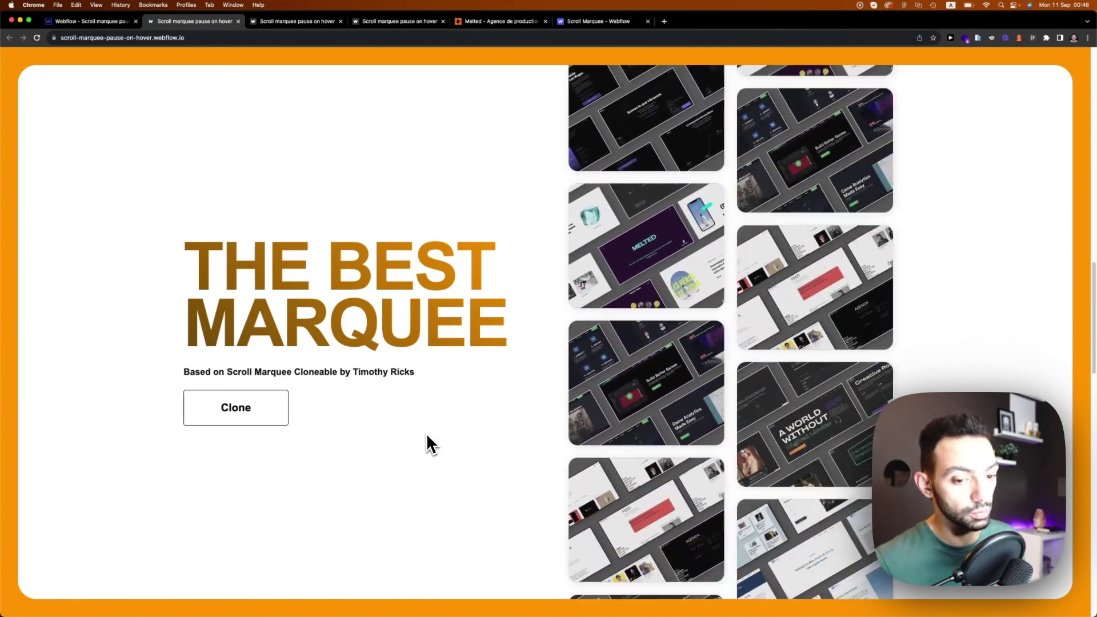
pyautogui.scroll(5, 426, 426)
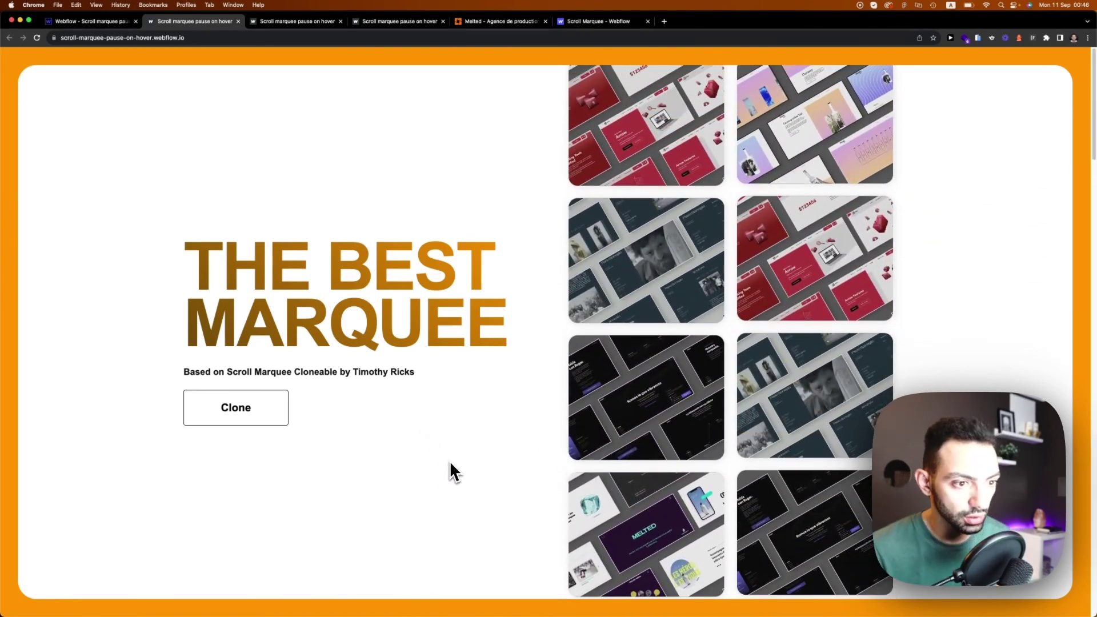
pyautogui.click(94, 21)
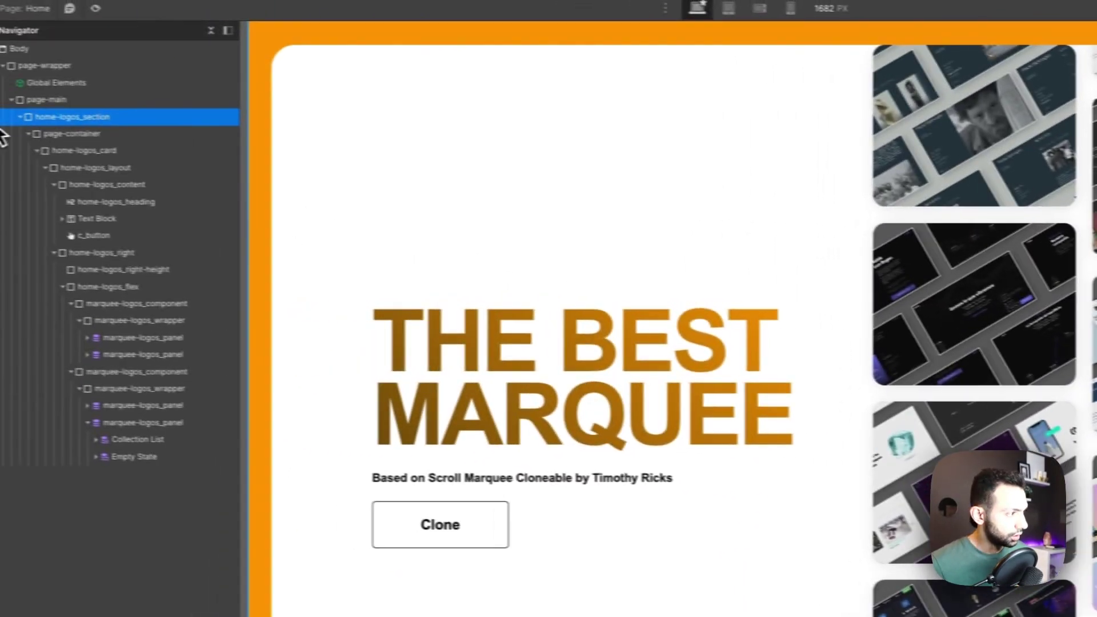
# Open the Home page settings and scroll the Before </body> script down to its pauseMarquee function.
pyautogui.click(11, 121)
pyautogui.click(190, 117)
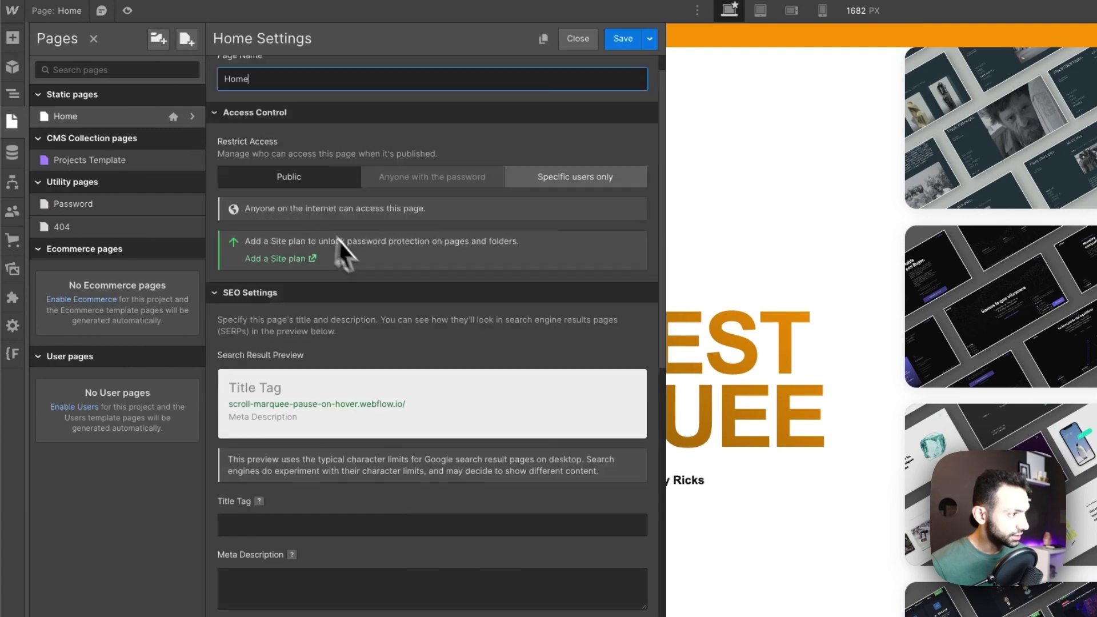
pyautogui.scroll(-10, 549, 428)
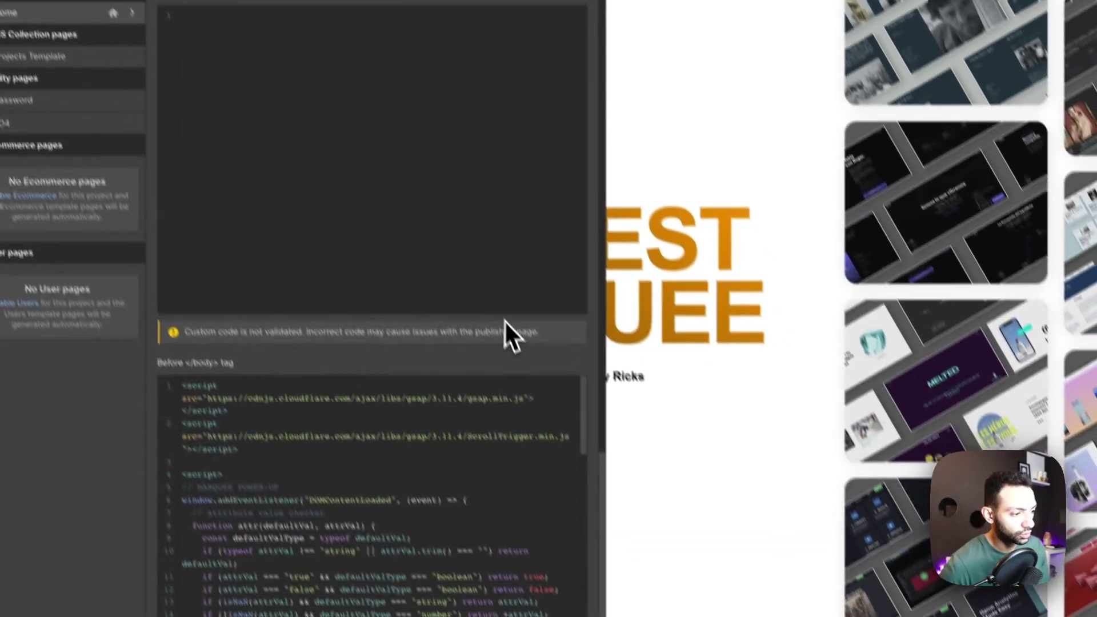
pyautogui.scroll(-15, 429, 400)
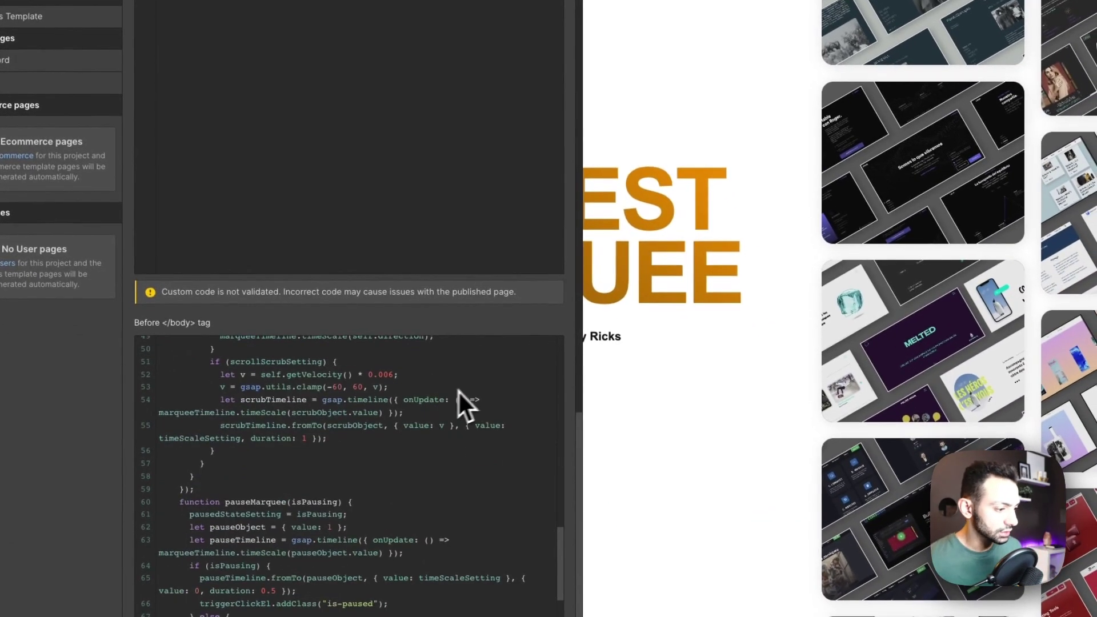